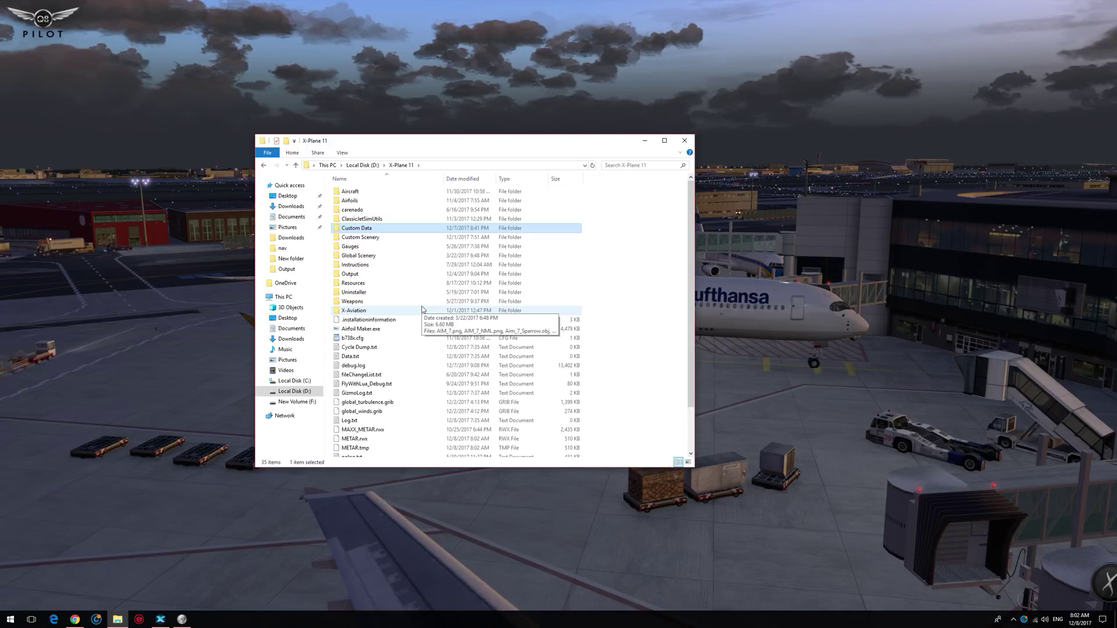
Open the Custom Data folder inside the X-Plane 11 folder.
left_click(401, 166)
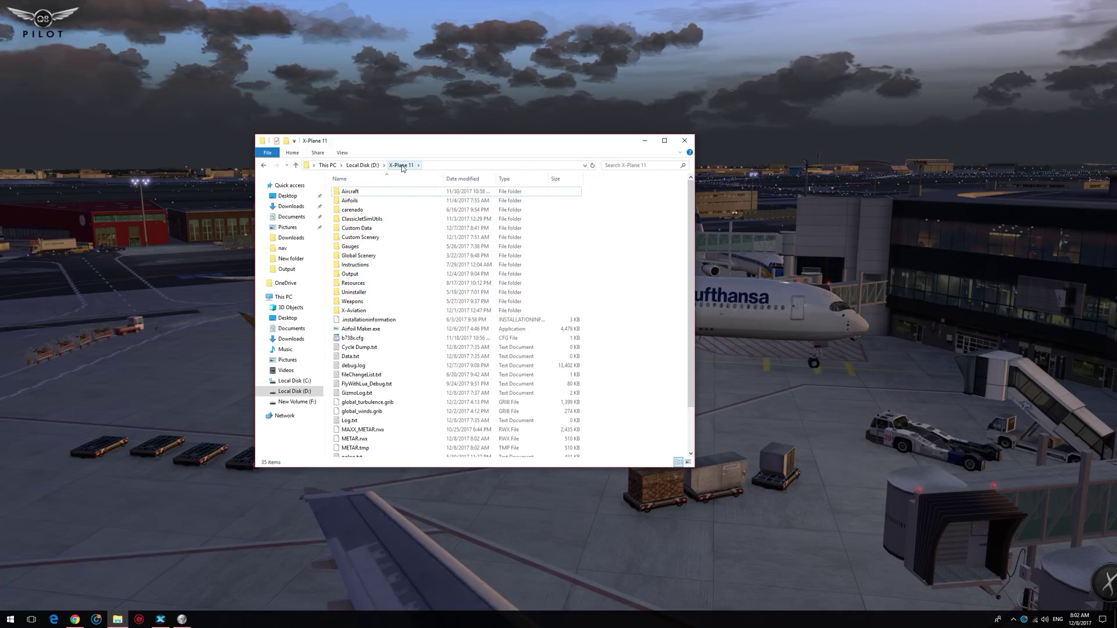
double_click(355, 228)
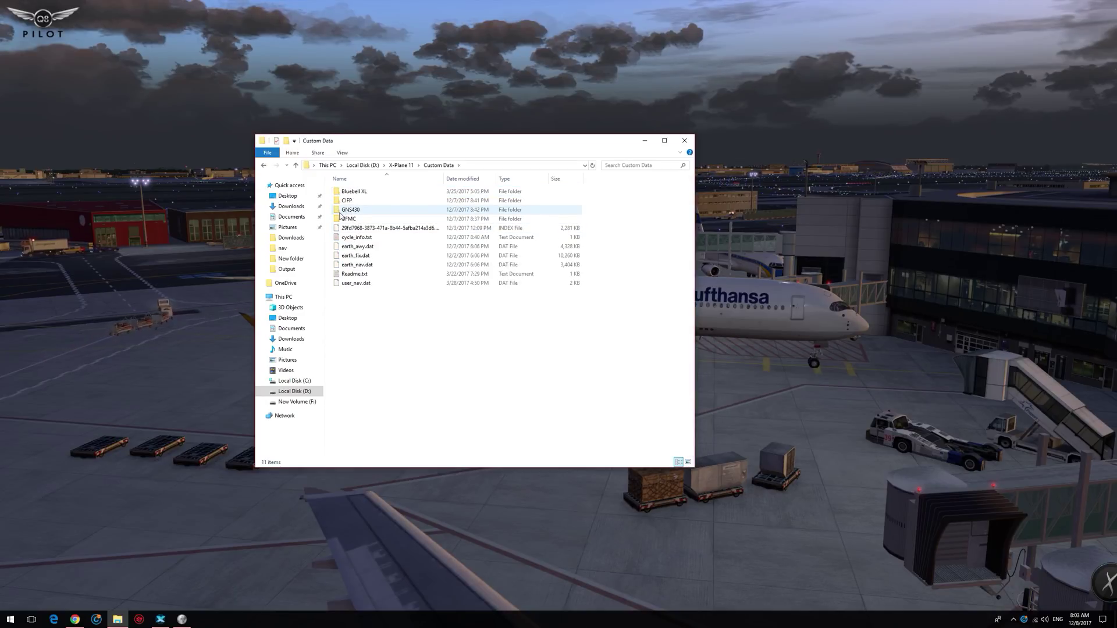
mouse_move(357, 212)
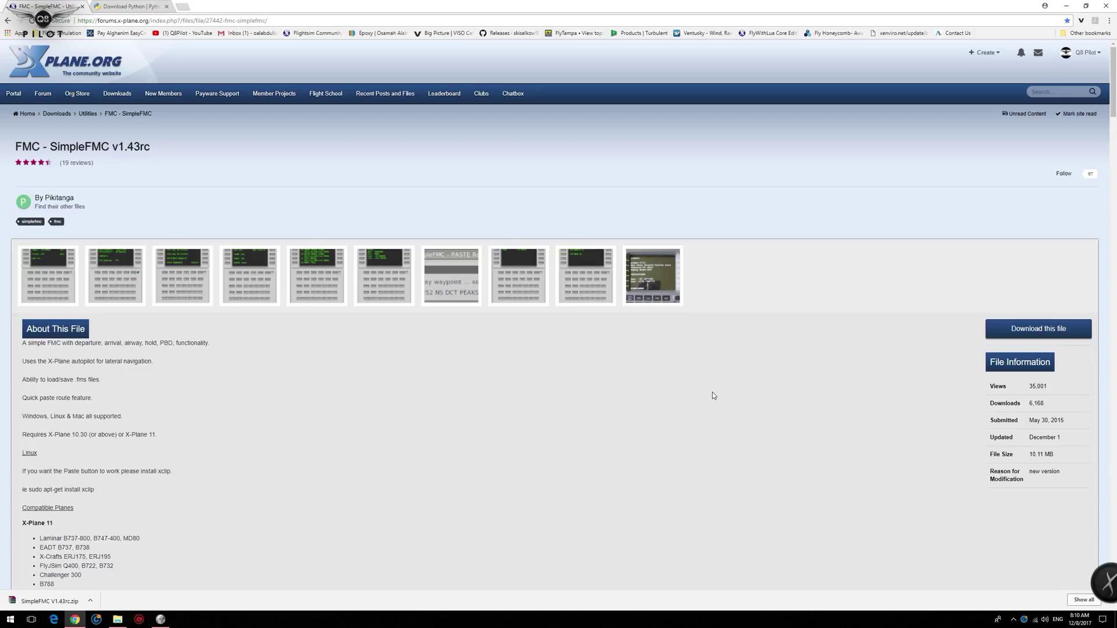
Download the SimpleFMC V1.43rc zip from its X-Plane.org page.
left_click(1023, 329)
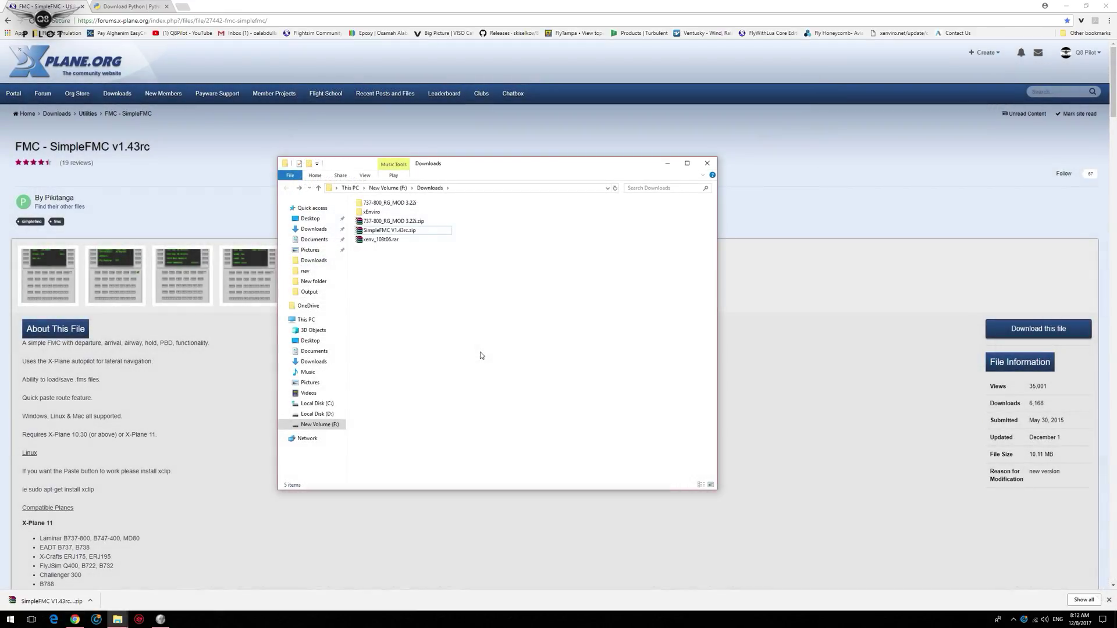
Extract the SimpleFMC V1.43rc zip in Downloads and cut the extracted folder.
right_click(378, 235)
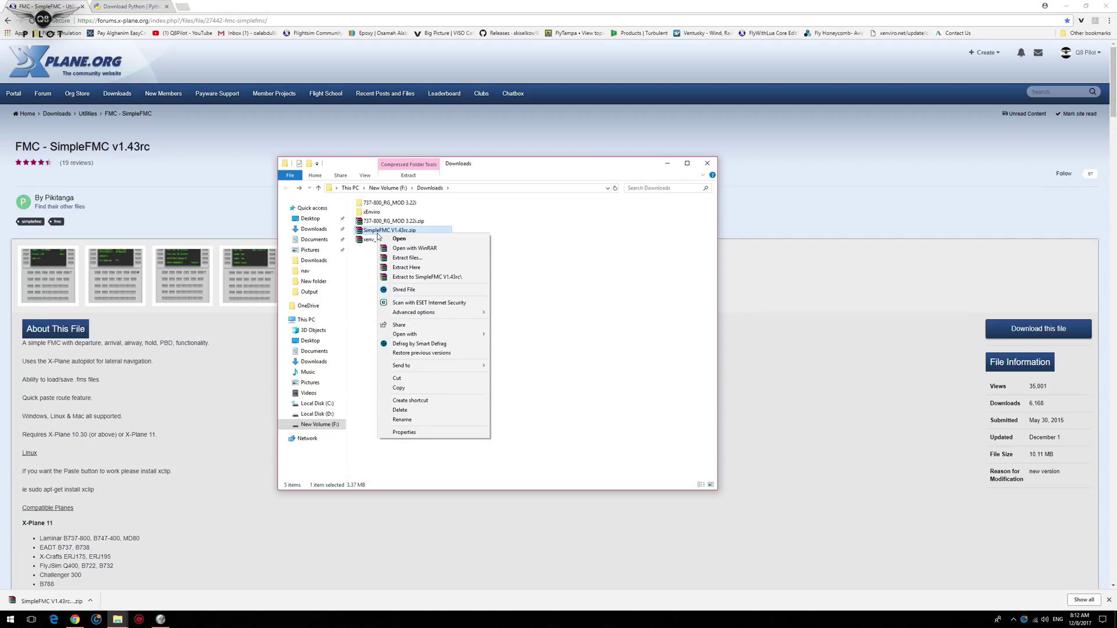
left_click(386, 267)
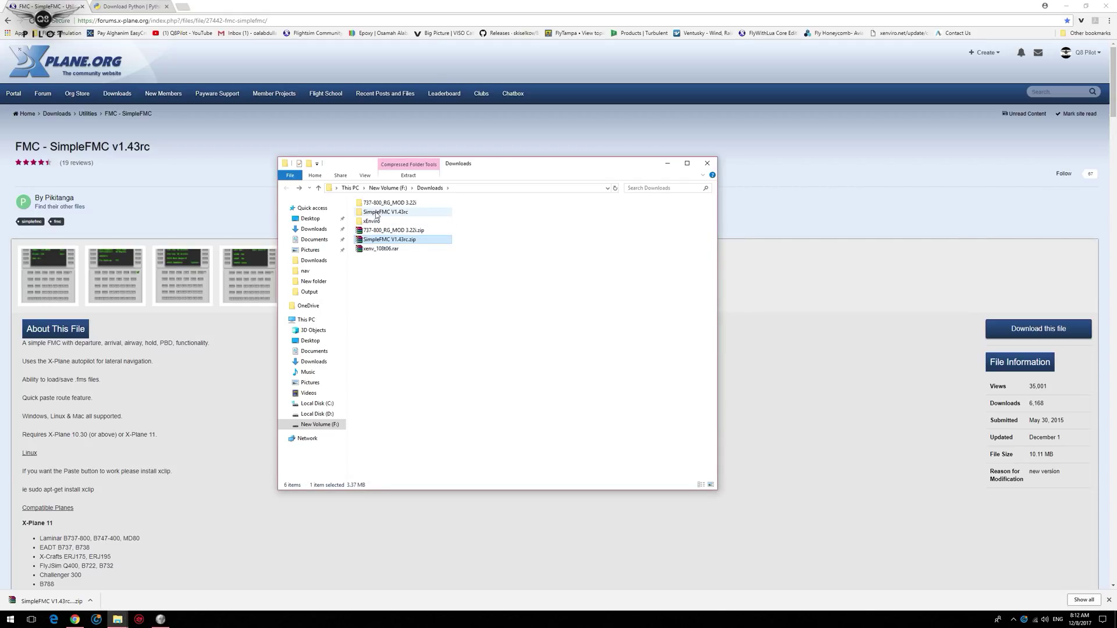
left_click(376, 213)
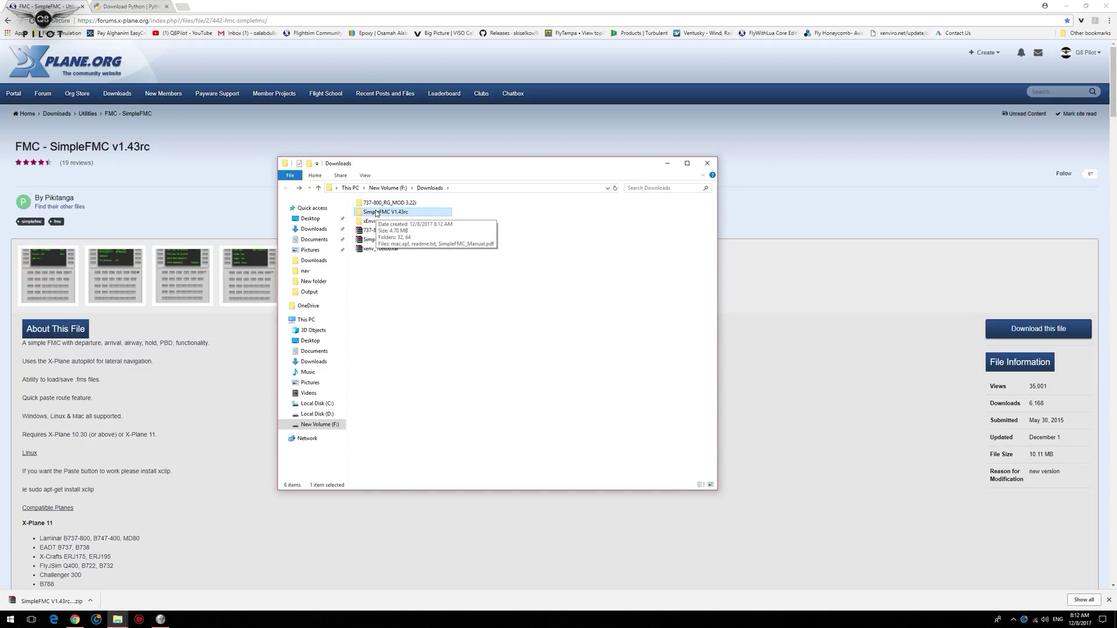
right_click(376, 214)
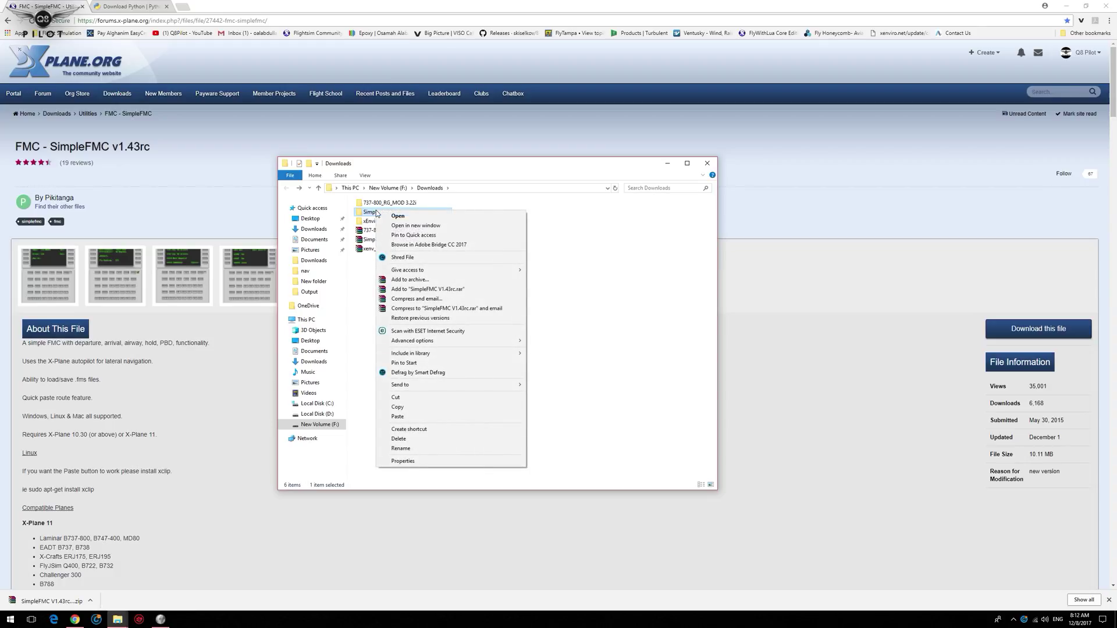
left_click(392, 398)
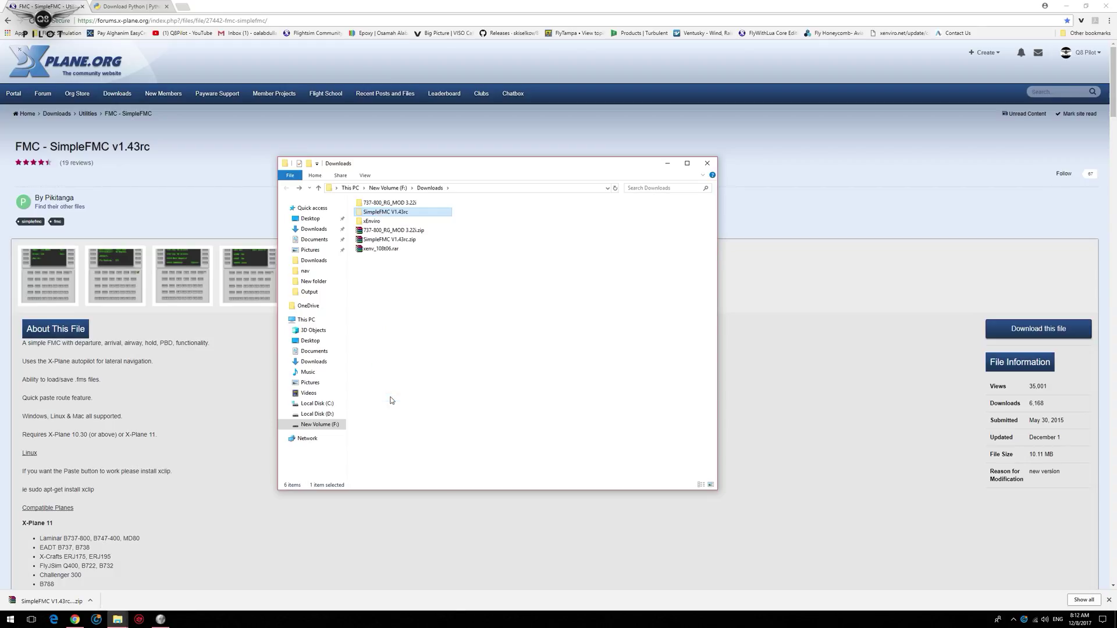
Paste the SimpleFMC folder into D:\X-Plane 11\Resources\plugins.
left_click(326, 413)
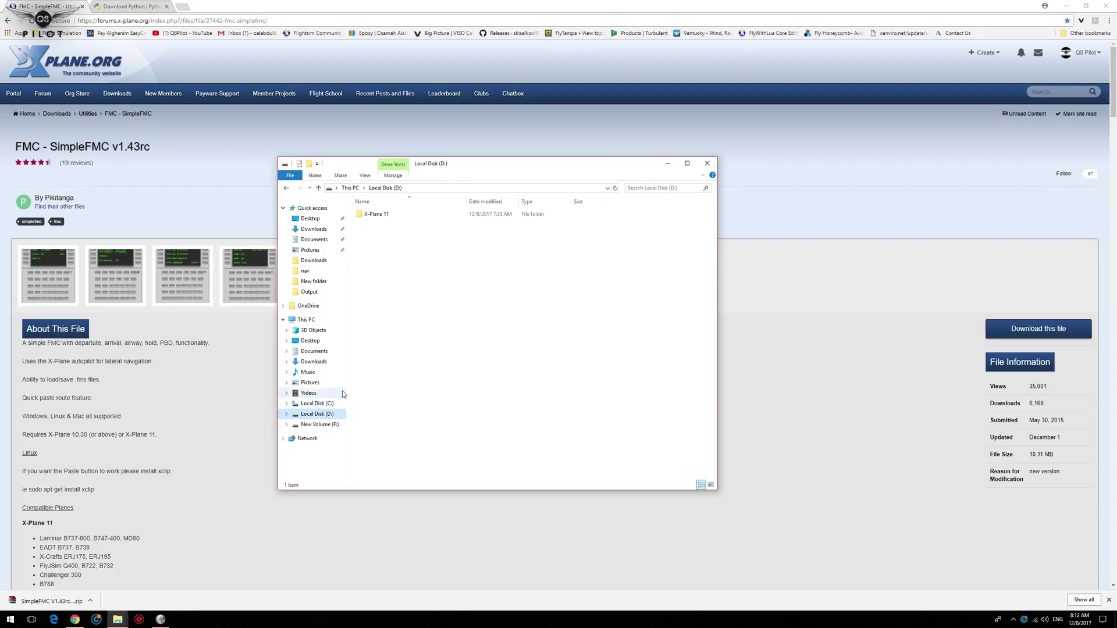
double_click(368, 217)
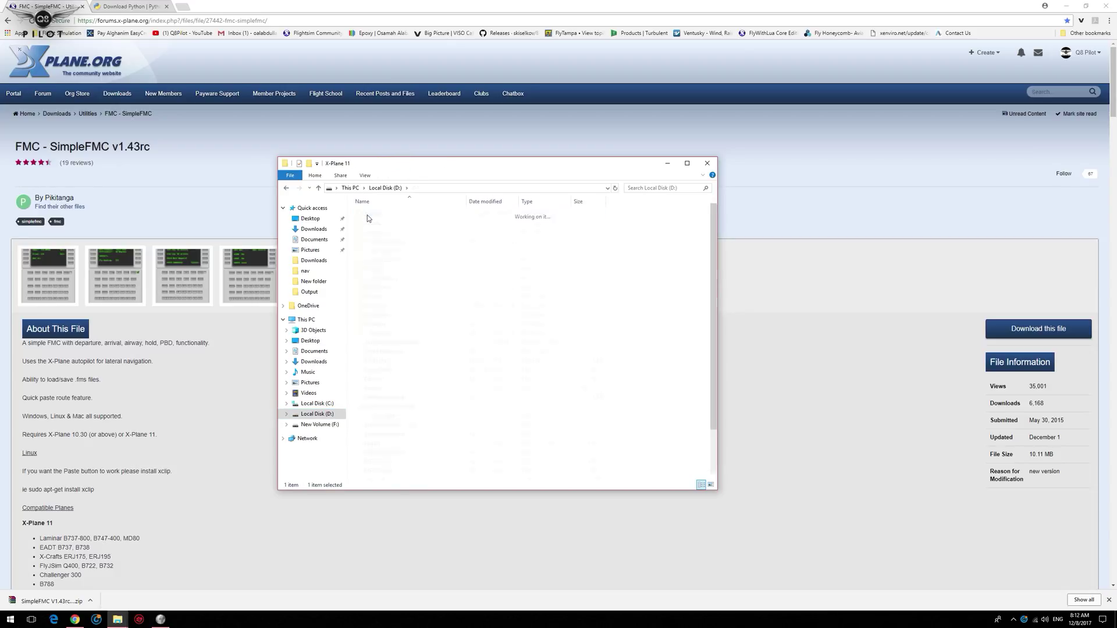
left_click(375, 309)
double_click(374, 308)
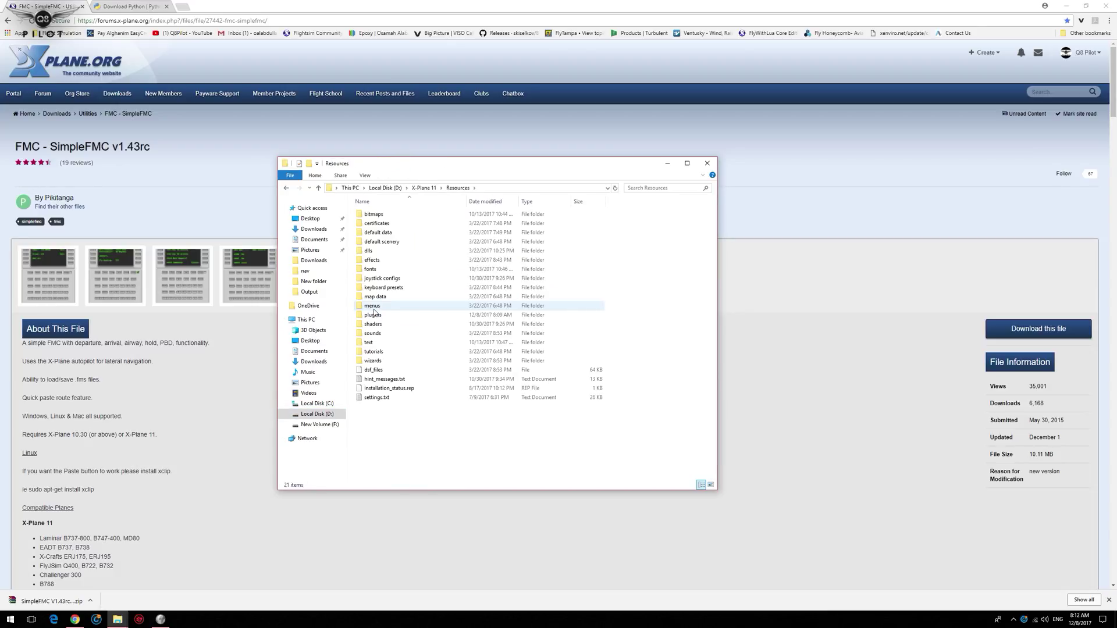
double_click(370, 315)
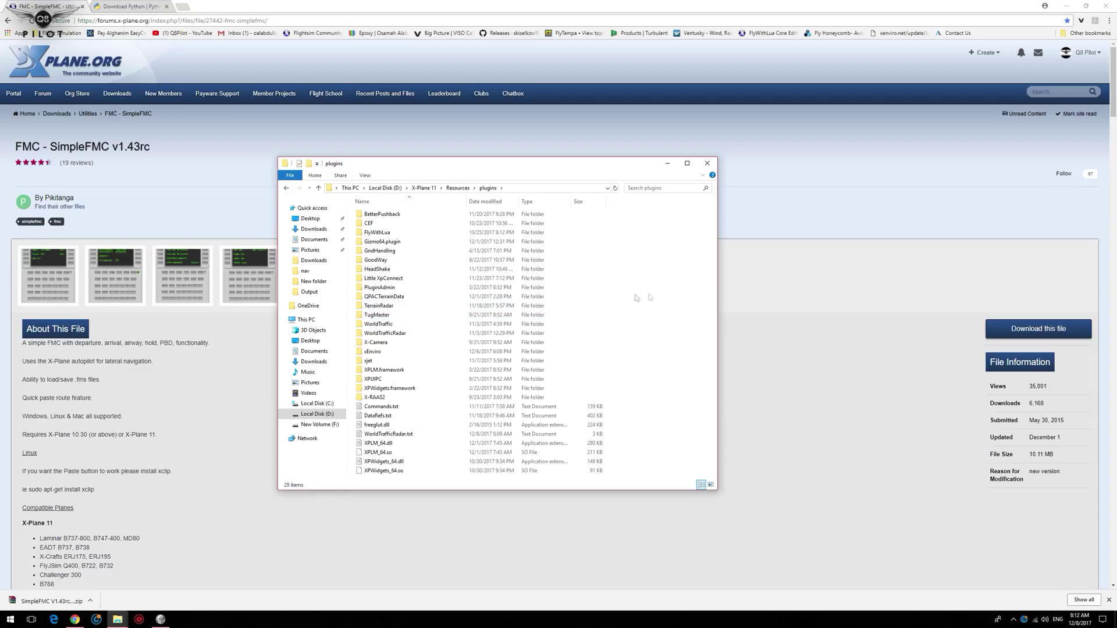
right_click(699, 291)
left_click(719, 349)
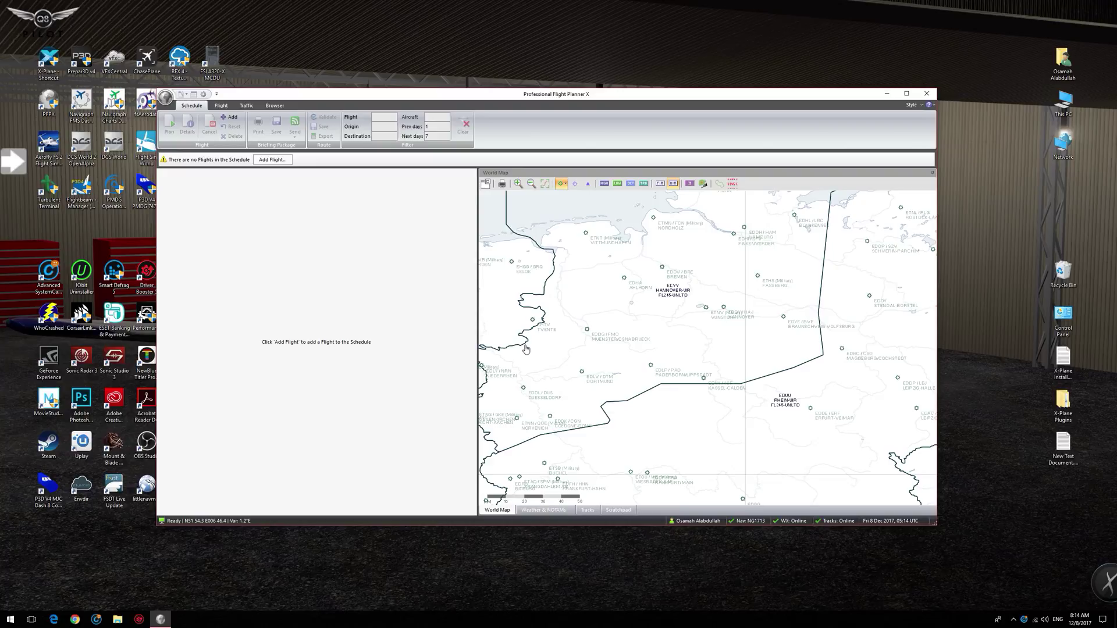
Save a new schedule flight 7654, EDDF to EDDH, with an A320 aircraft.
left_click(267, 160)
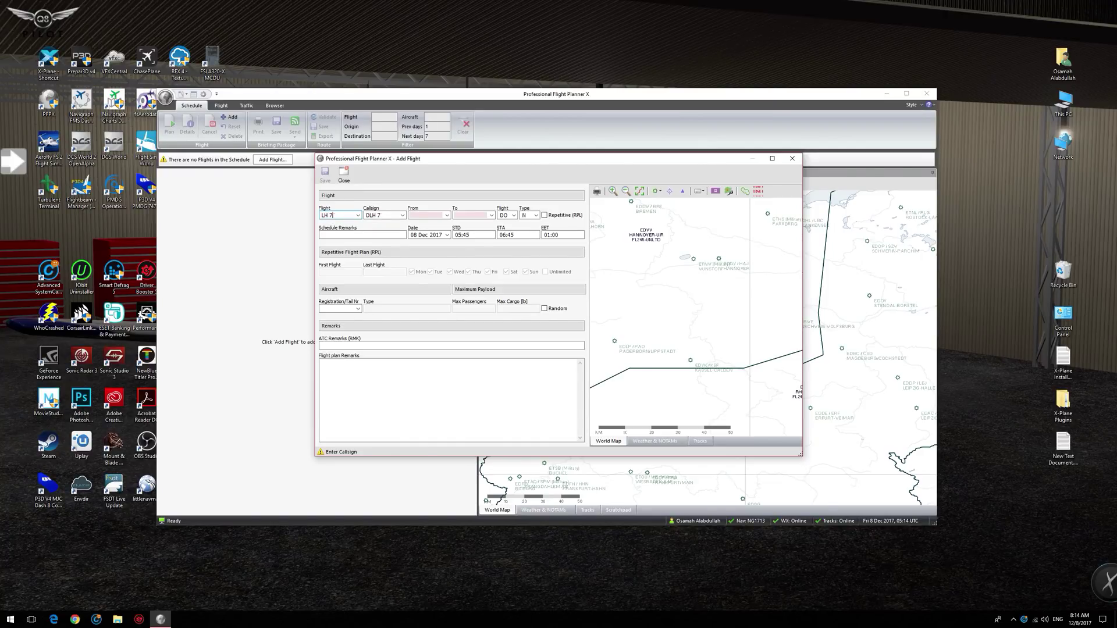
type("654")
left_click(429, 215)
left_click(467, 216)
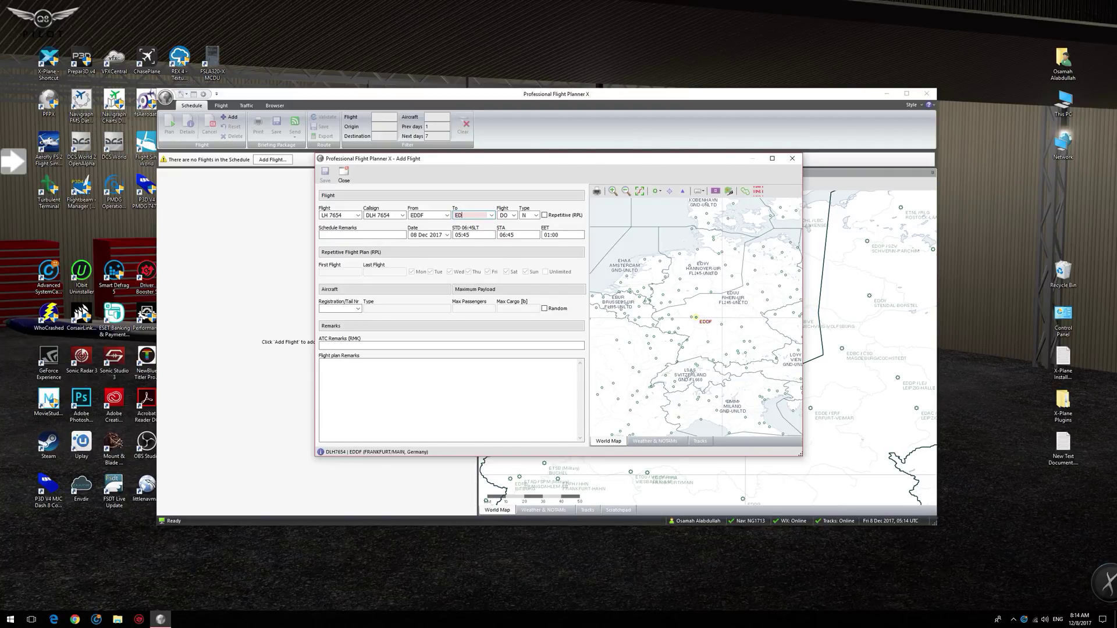
key("Tab")
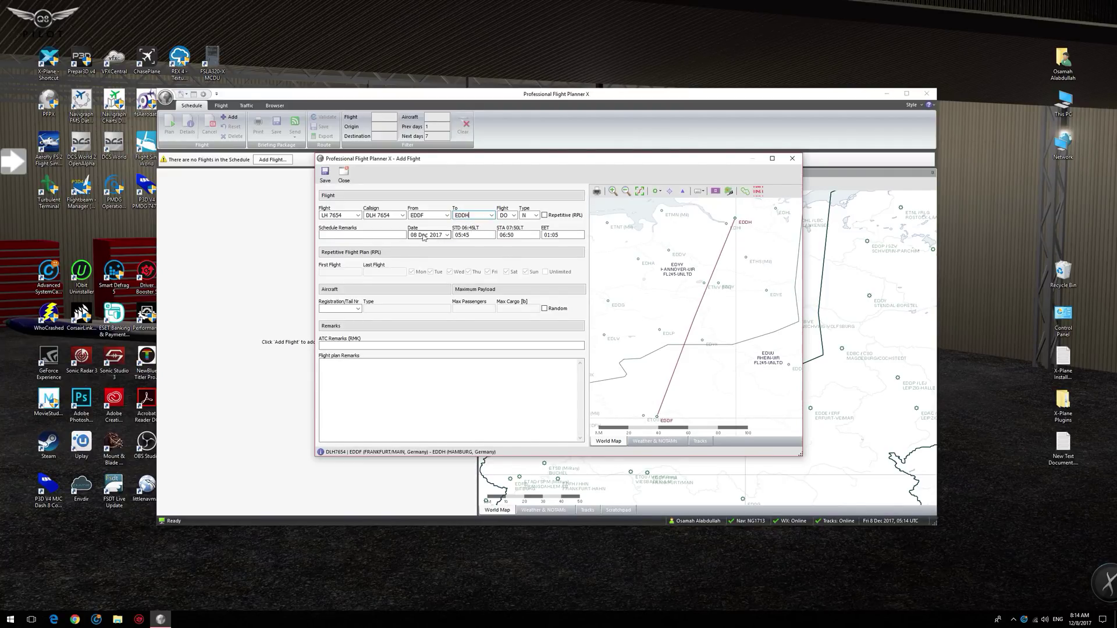
left_click(342, 235)
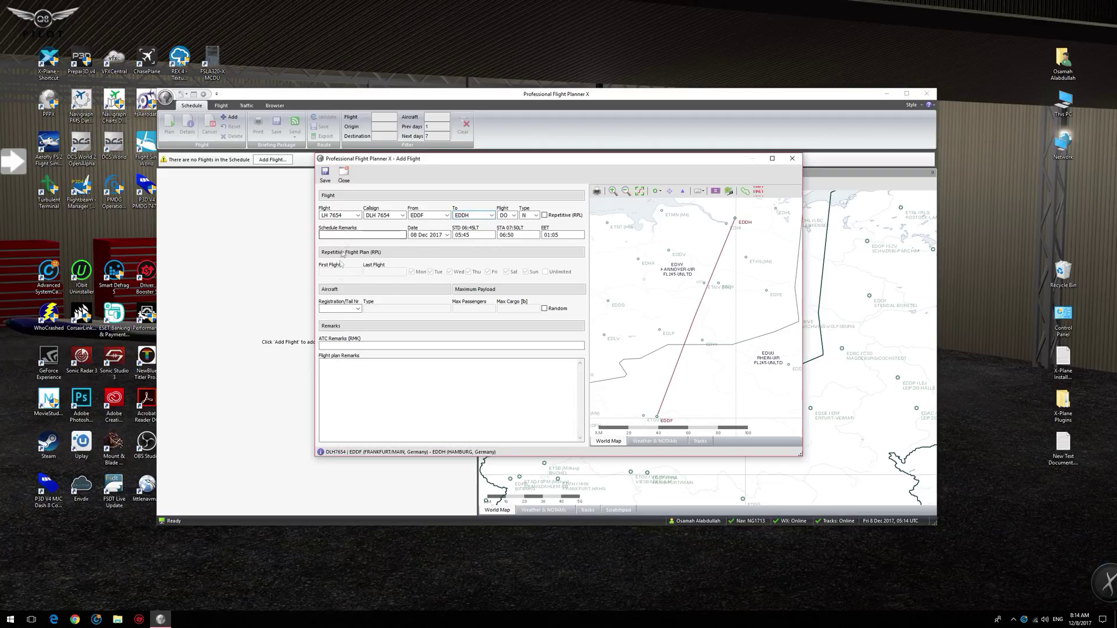
left_click(348, 309)
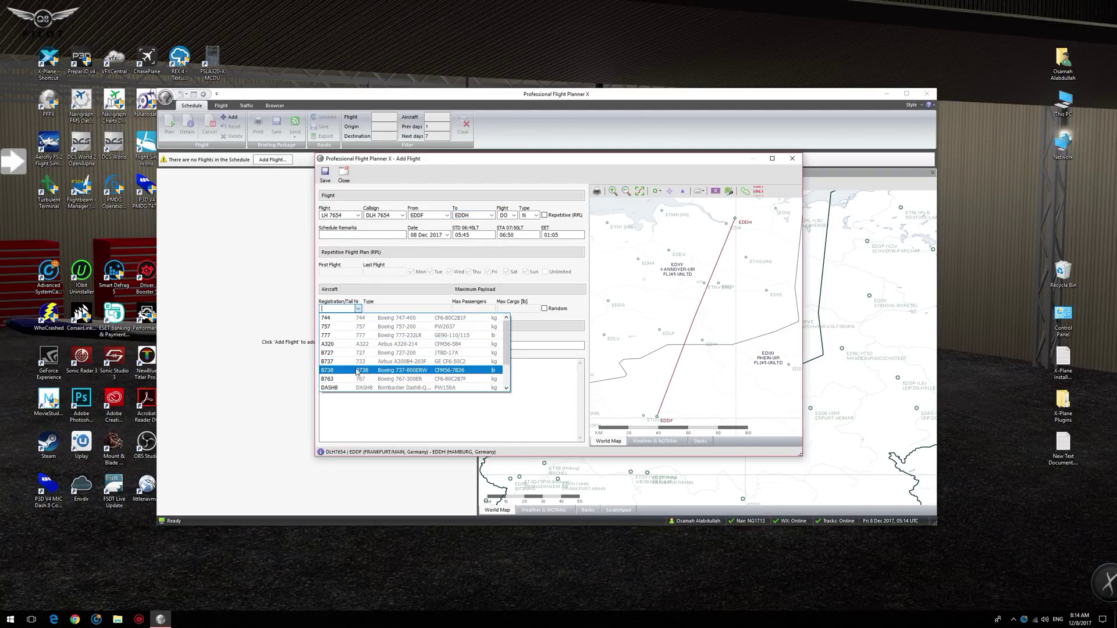
left_click(352, 344)
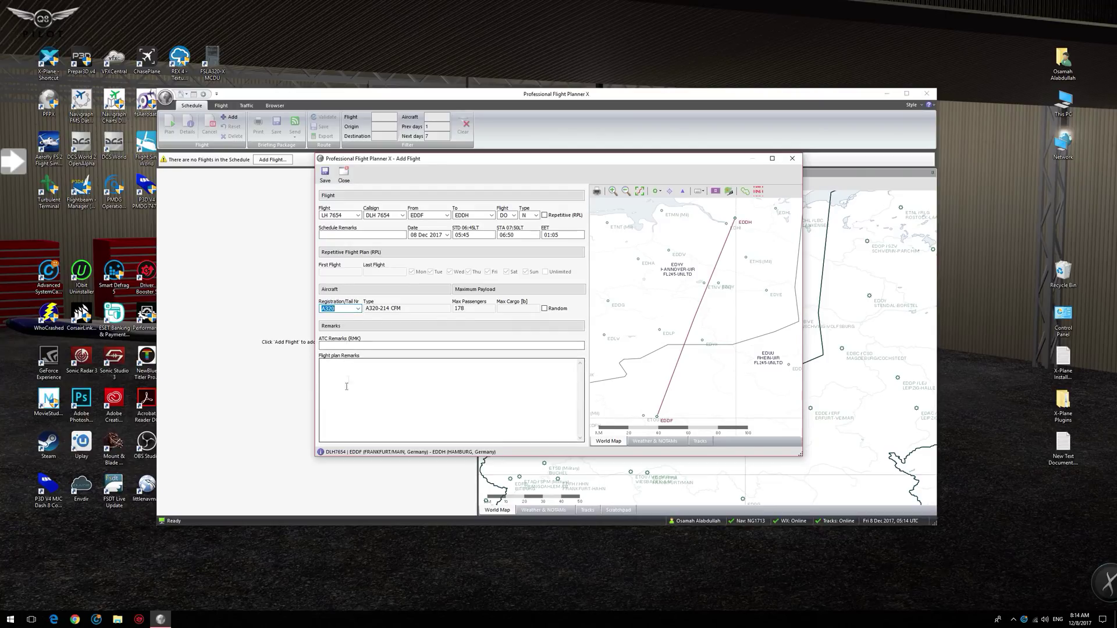
left_click(325, 173)
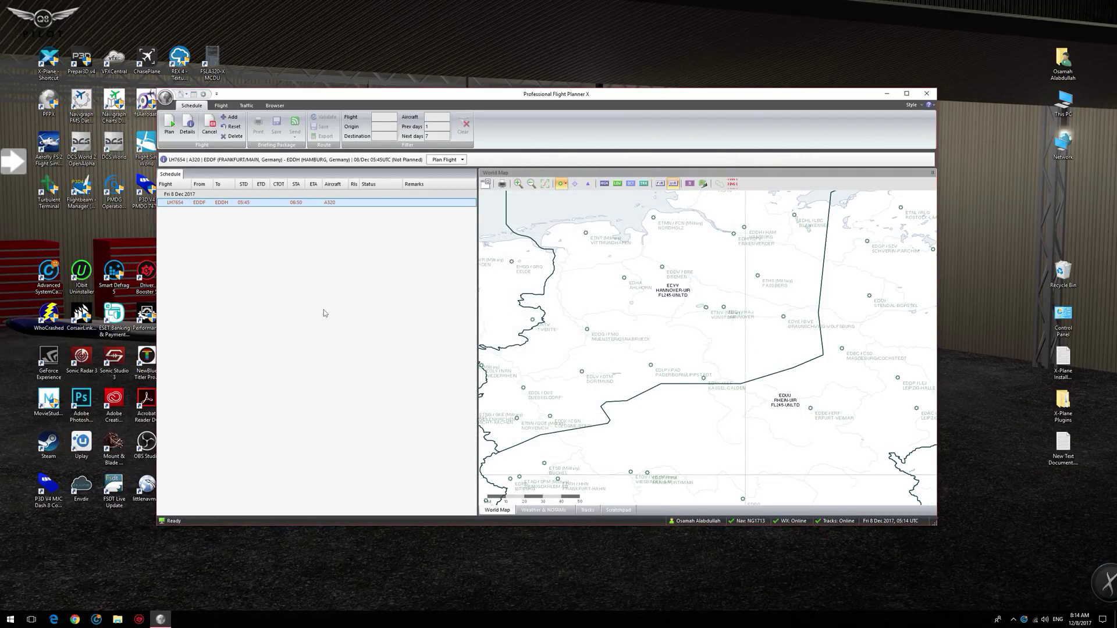
Start planning LH7654 with a random payload and alternates found for EDDH.
left_click(444, 159)
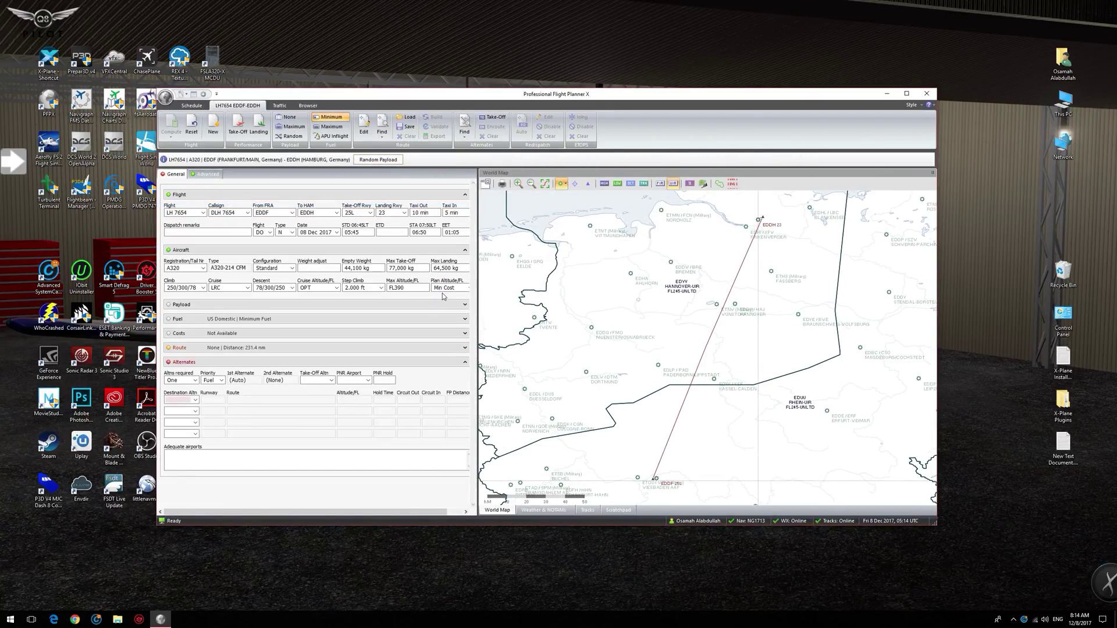
left_click(378, 159)
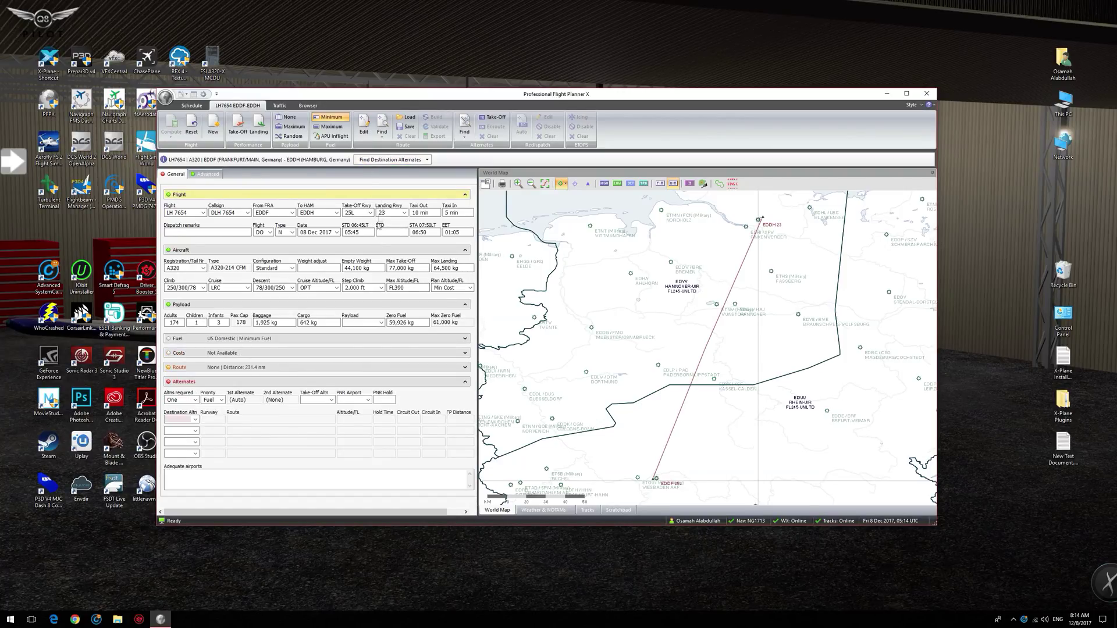
left_click(390, 159)
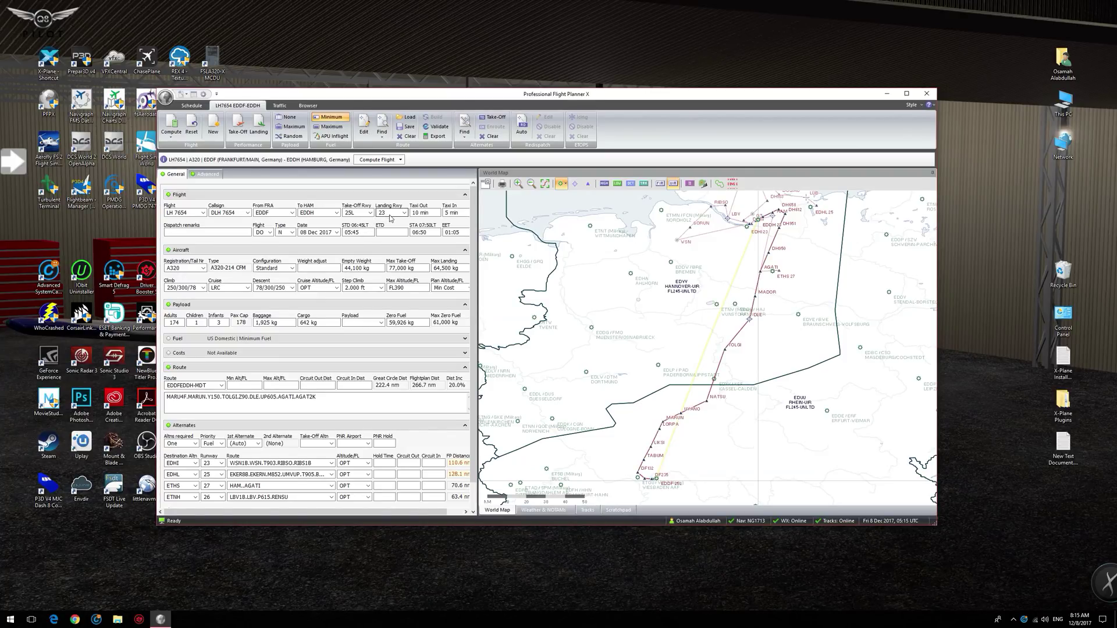
Compute the EDDF–EDDH flight: 266.7 nm, 00:45, 4,649 kg release fuel.
scroll(654, 420, "up", 5)
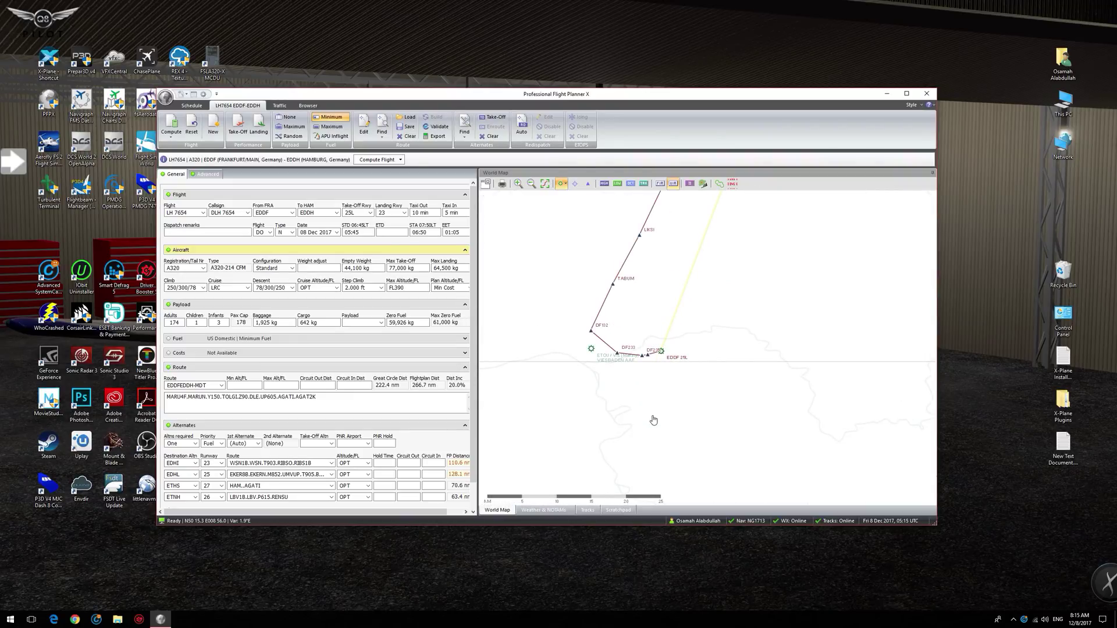
scroll(638, 356, "down", 3)
left_click_drag(638, 356, 547, 491)
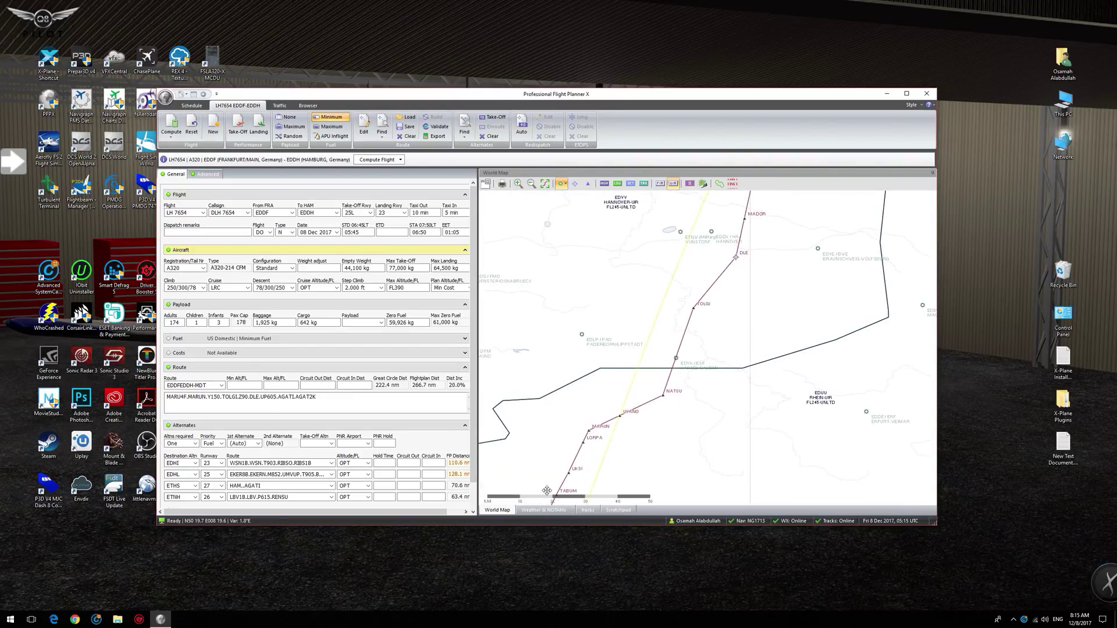
left_click_drag(669, 288, 606, 476)
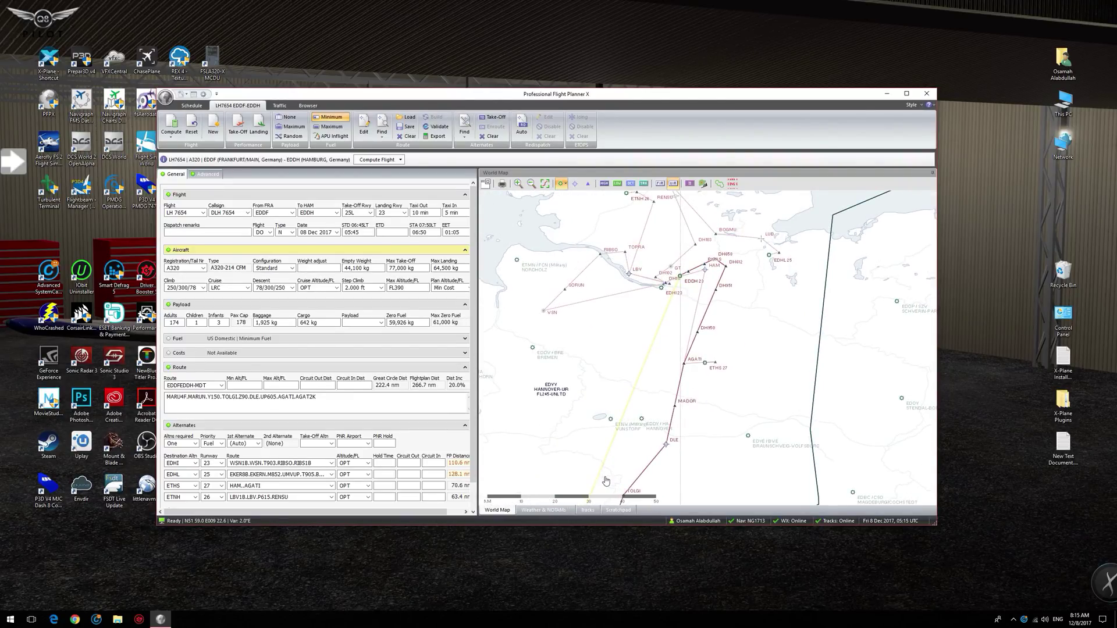
left_click(377, 159)
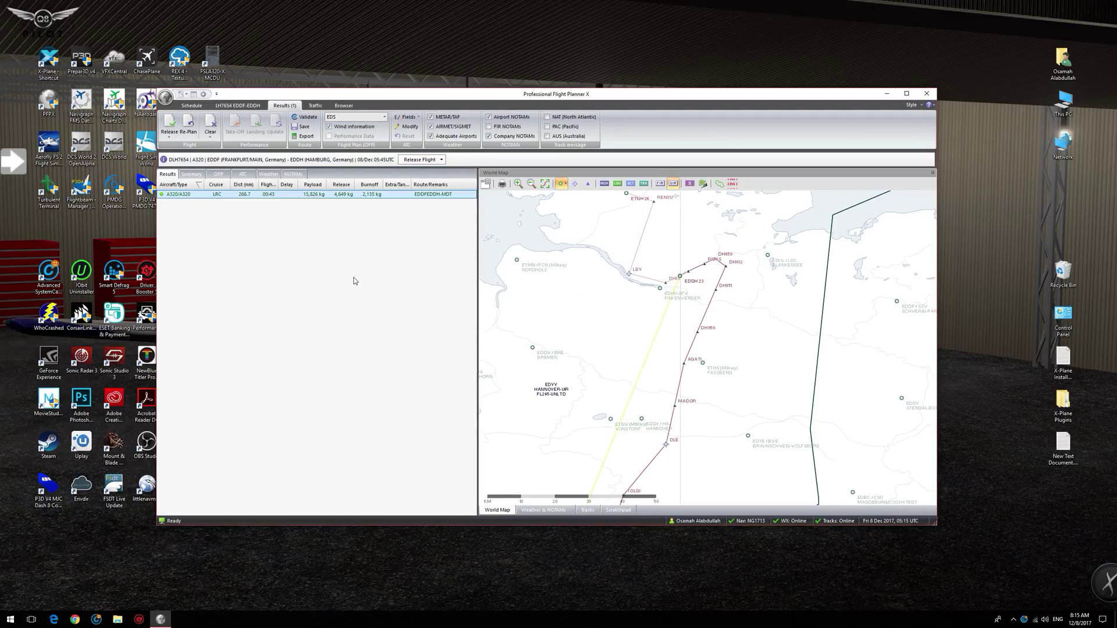
Release the flight and export the route for X-Plane as EDDFEDDH.fms.
left_click(415, 159)
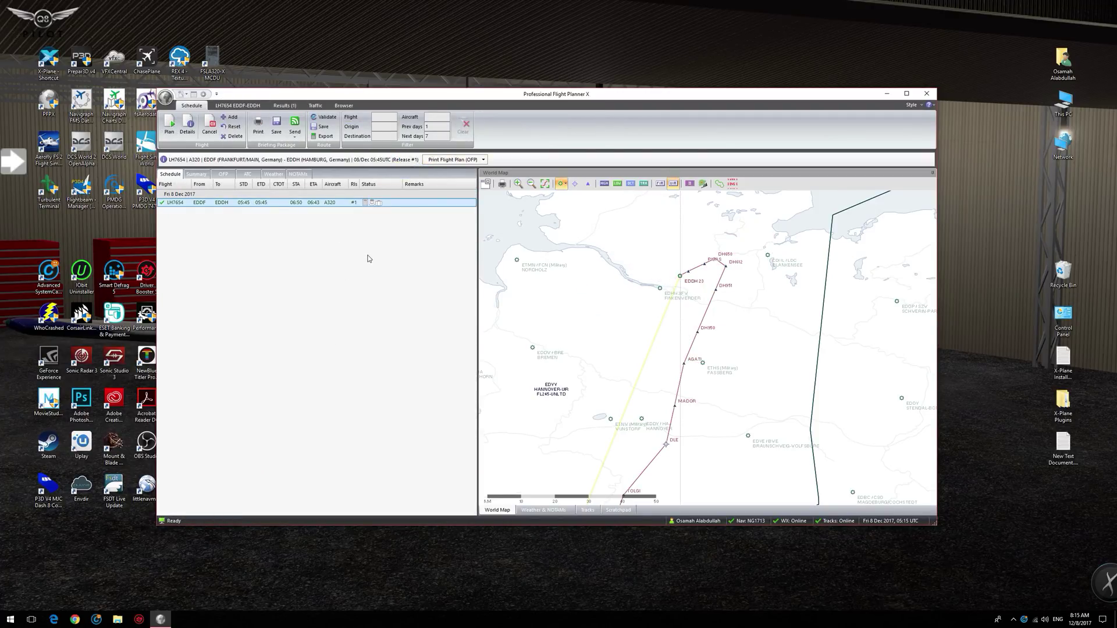
left_click(323, 136)
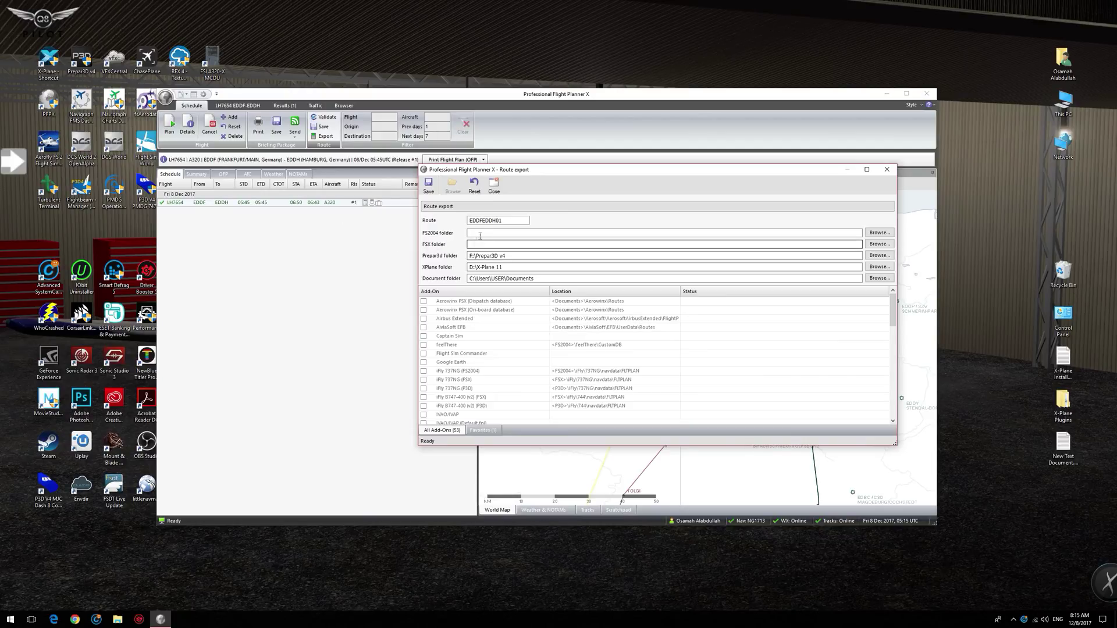
left_click(513, 220)
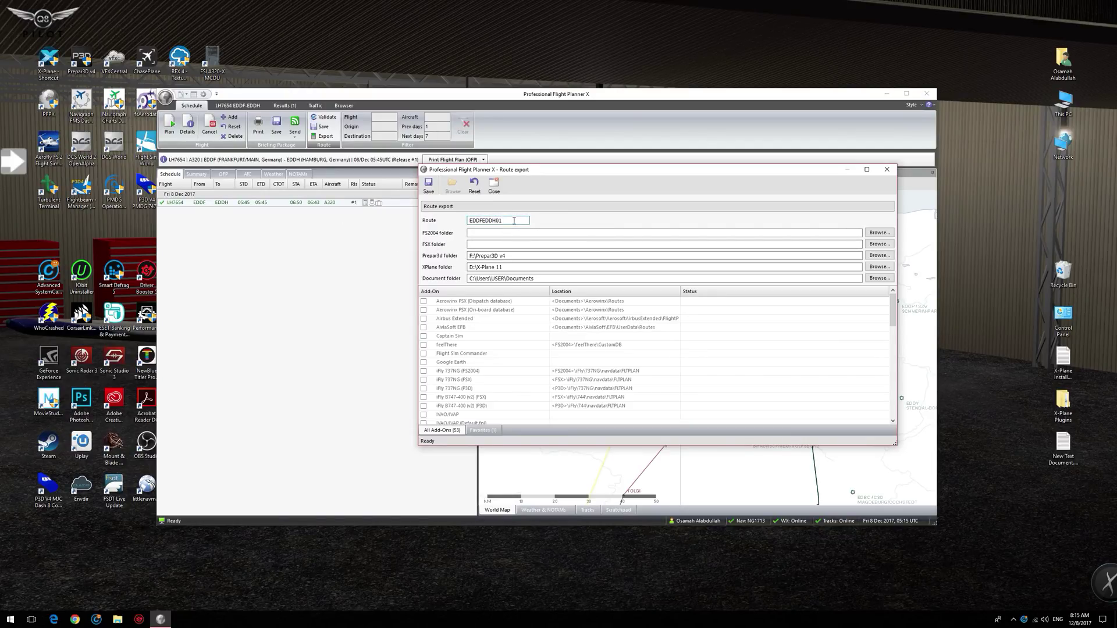
left_click_drag(891, 319, 880, 436)
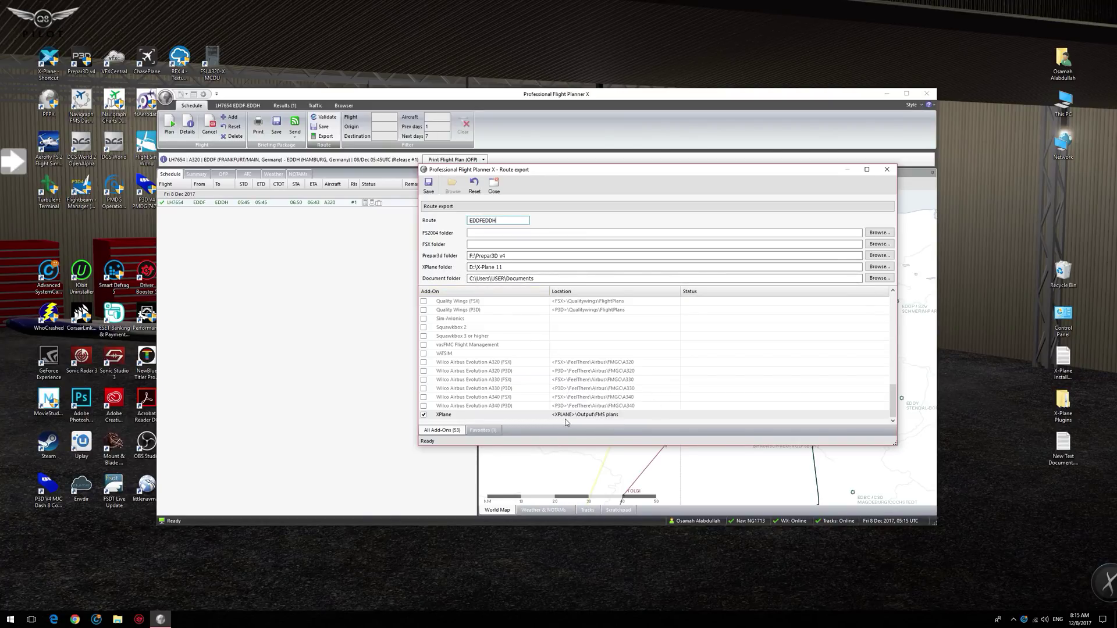
left_click(428, 185)
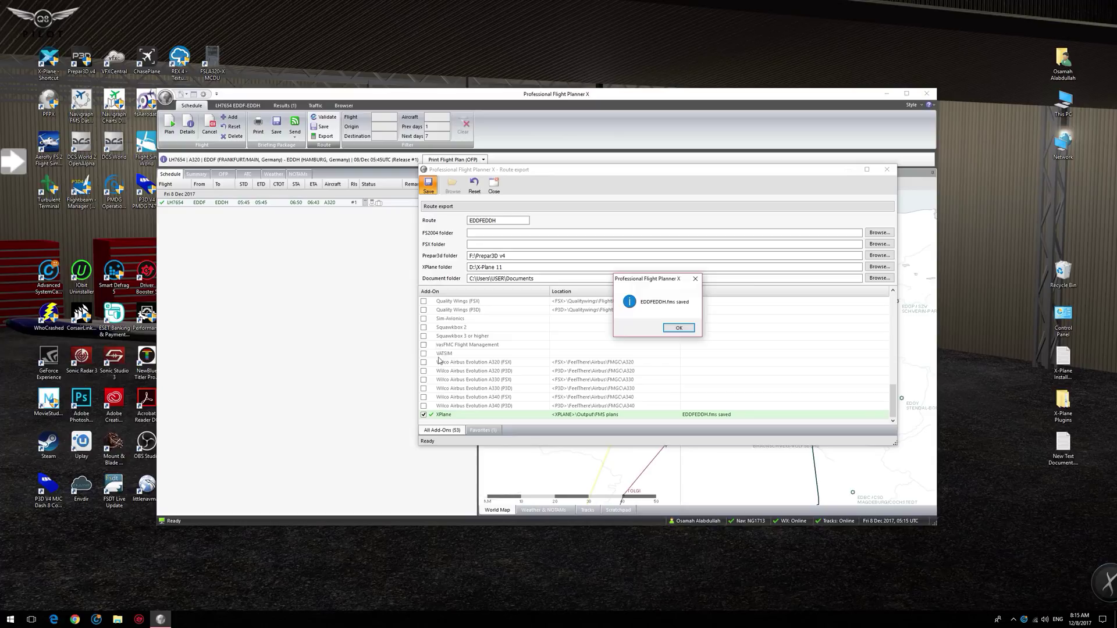
left_click(680, 330)
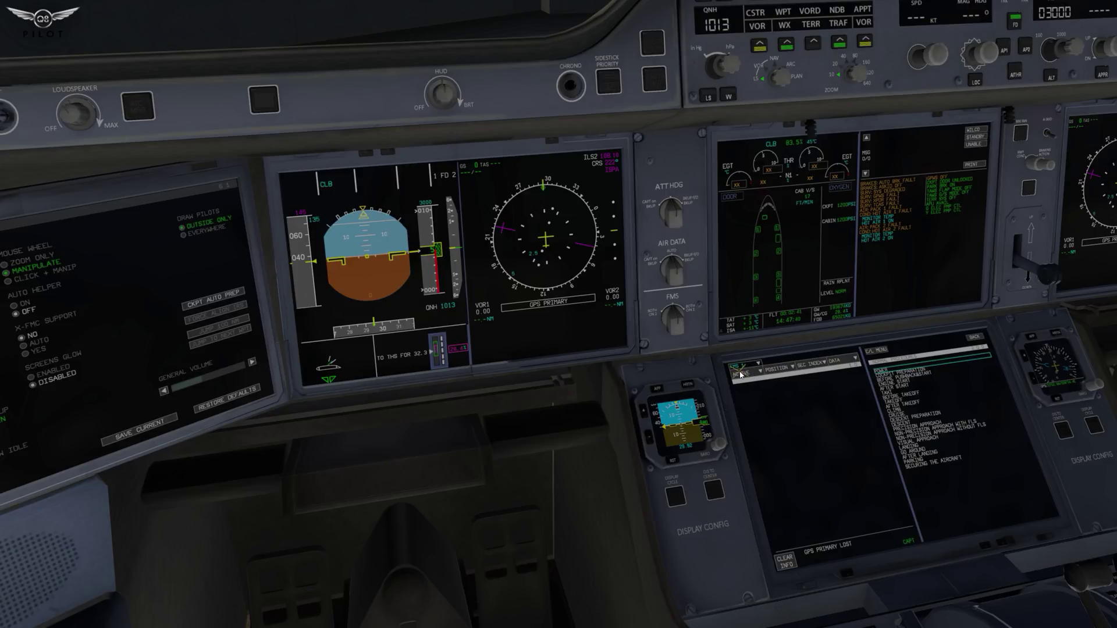
Load the stored EDDFEDDH route from the INIT page and show its flight plan.
left_click(742, 373)
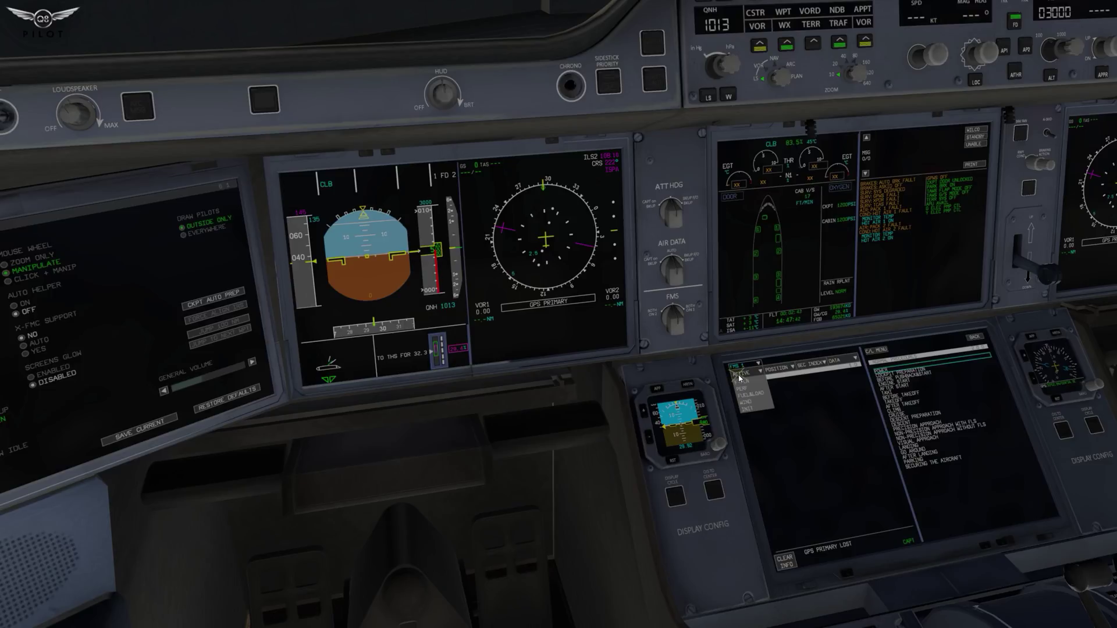
left_click(750, 384)
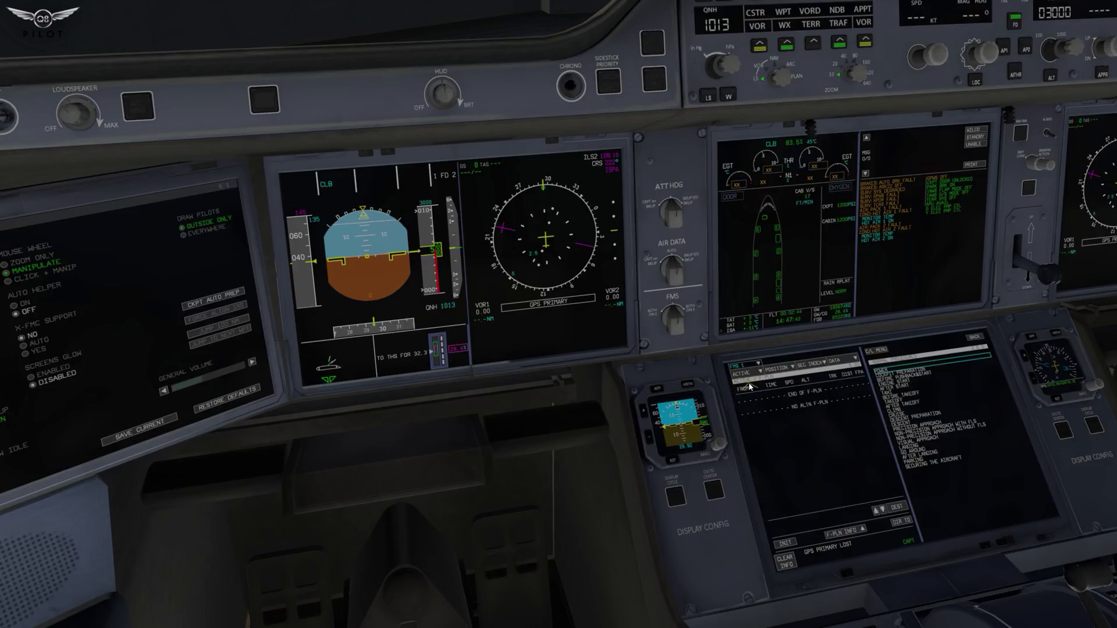
left_click(785, 542)
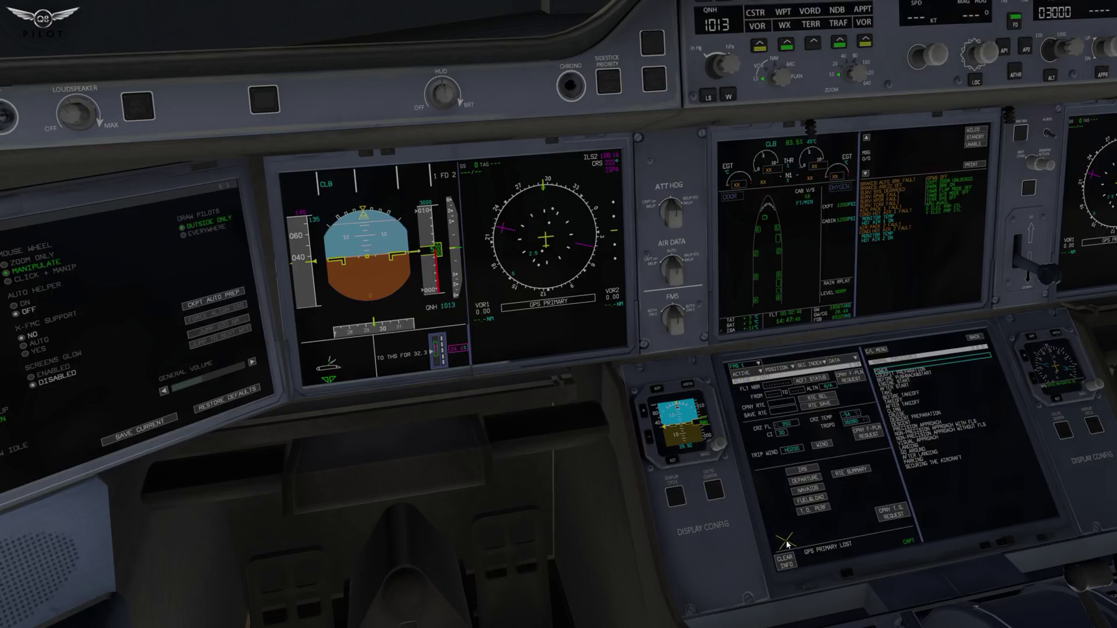
left_click(814, 396)
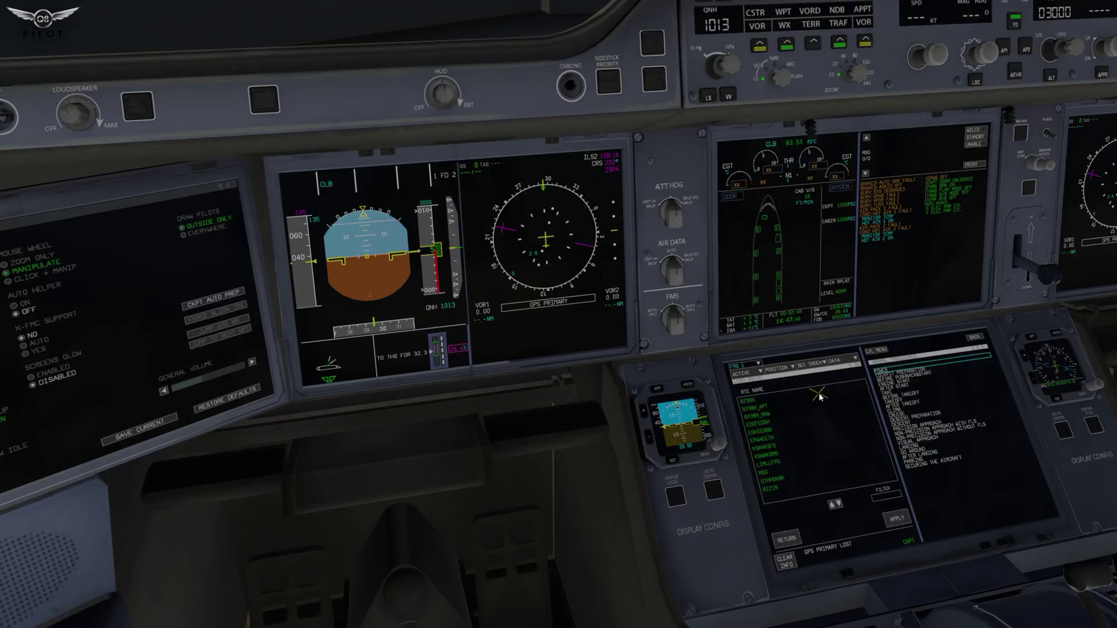
left_click(752, 424)
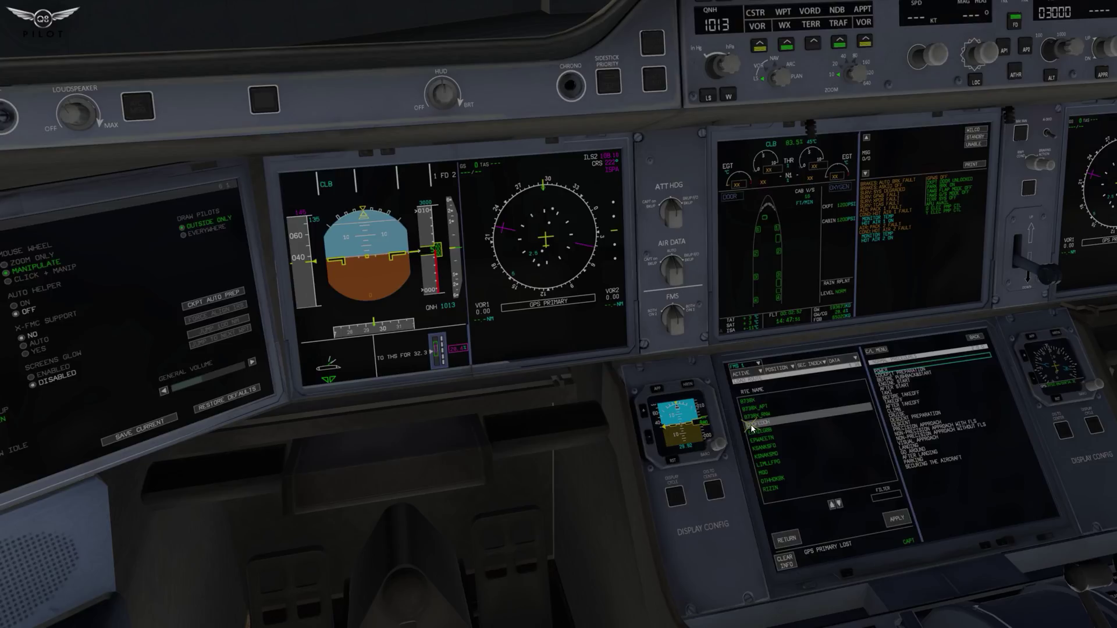
left_click(896, 522)
left_click(745, 374)
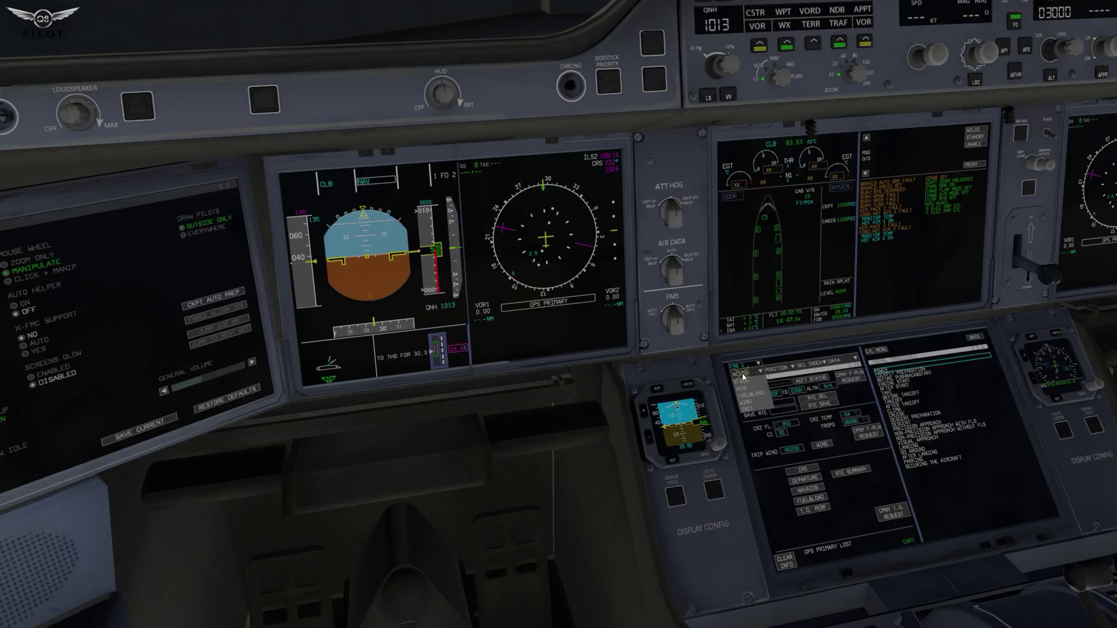
left_click(747, 383)
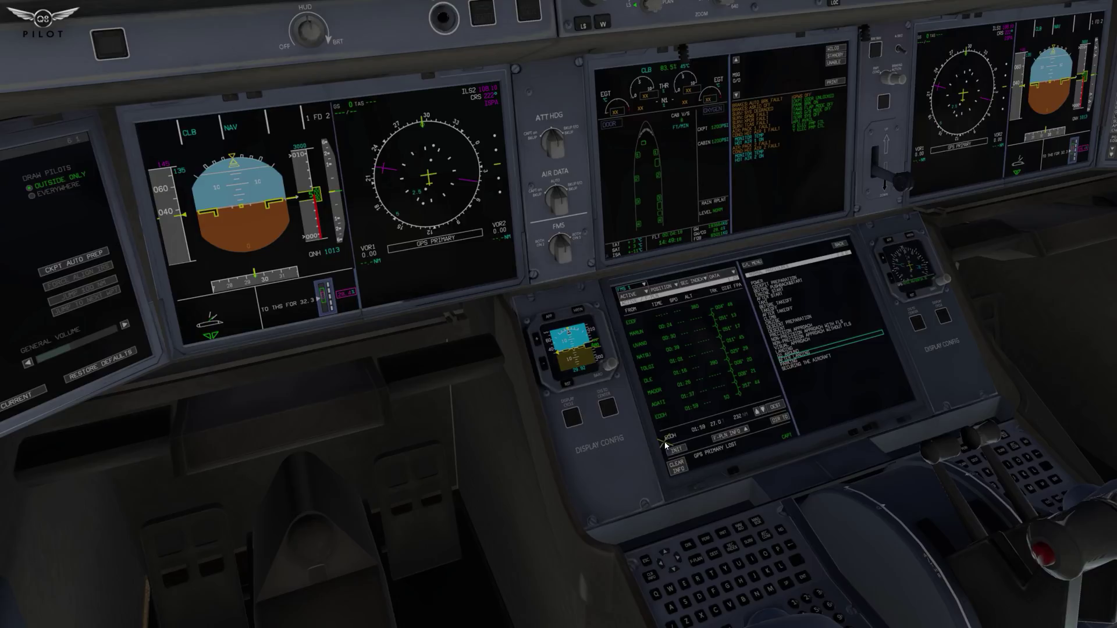
Select the EDDF departure runway planned in PFPX on the A350 departure page.
left_click(676, 451)
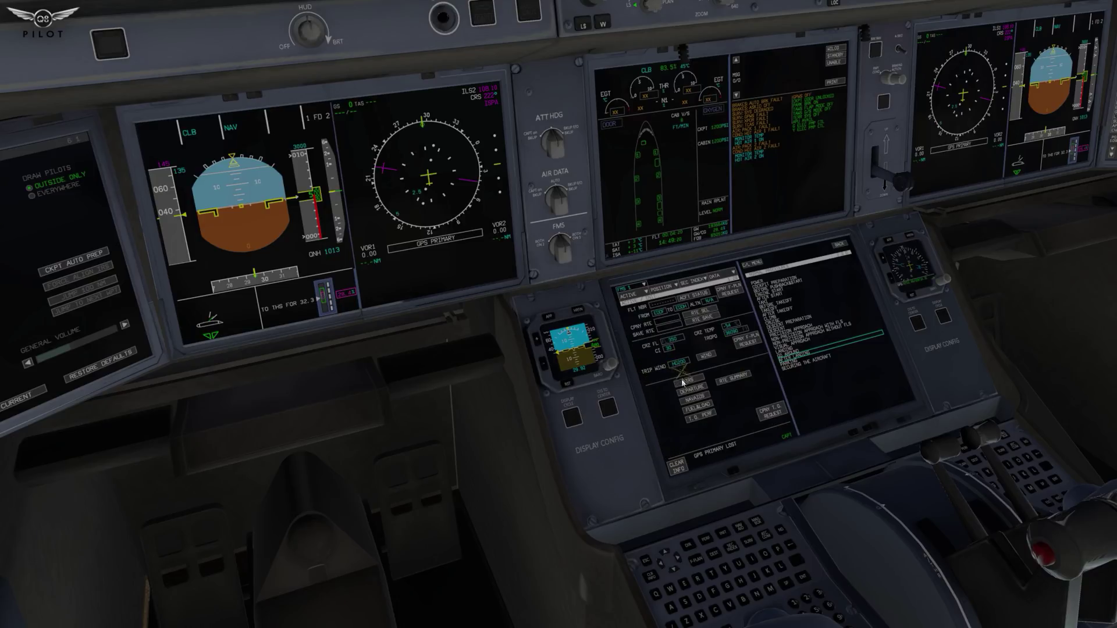
left_click(695, 391)
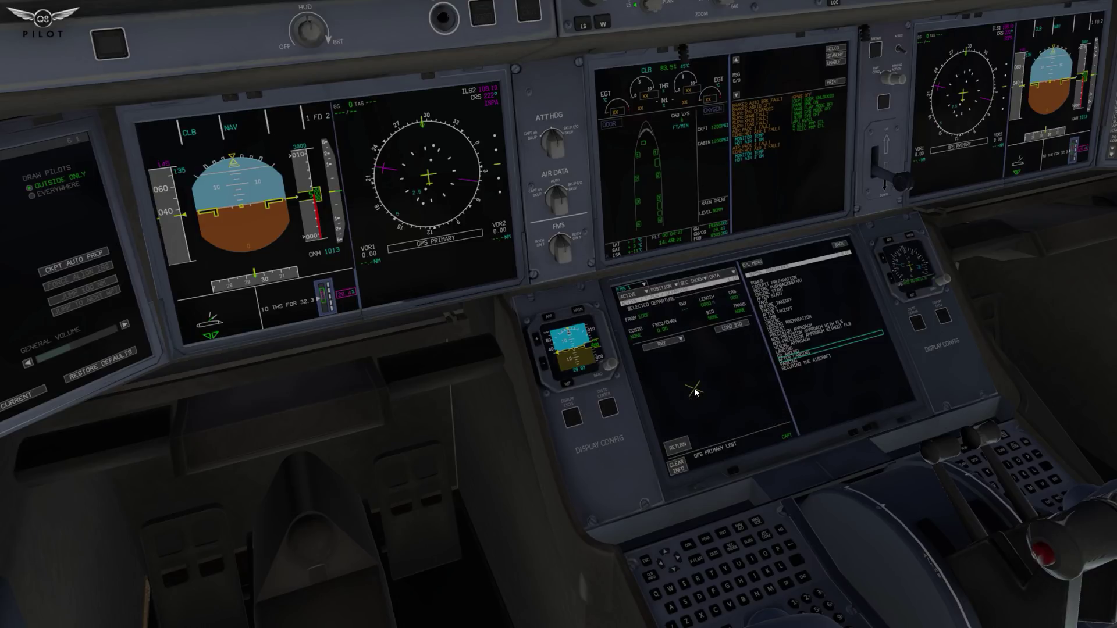
left_click(663, 348)
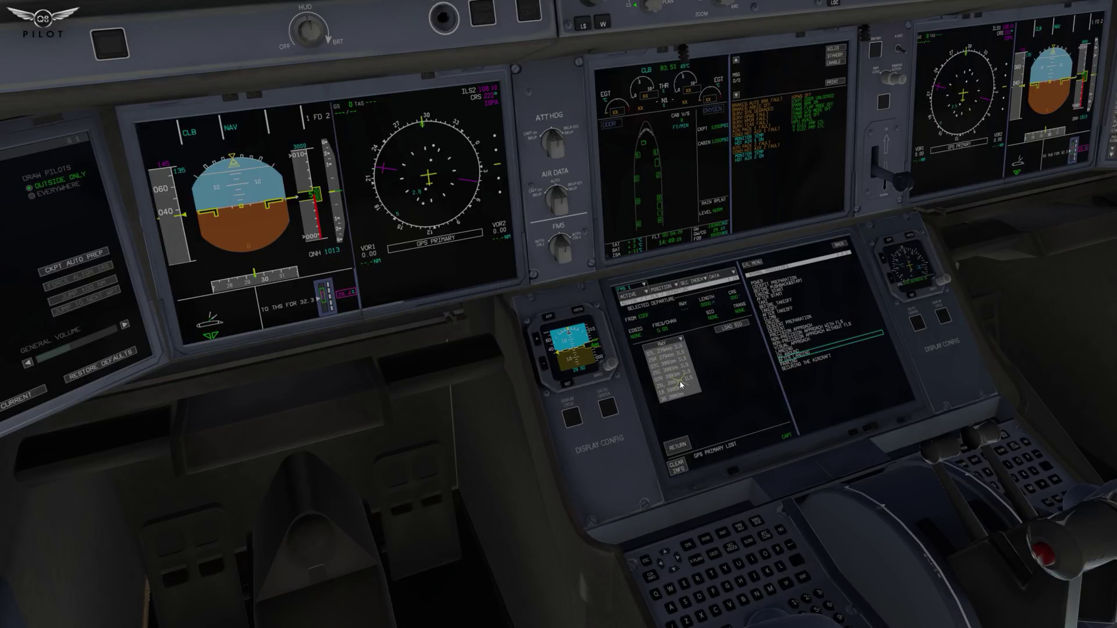
key("alt+Tab")
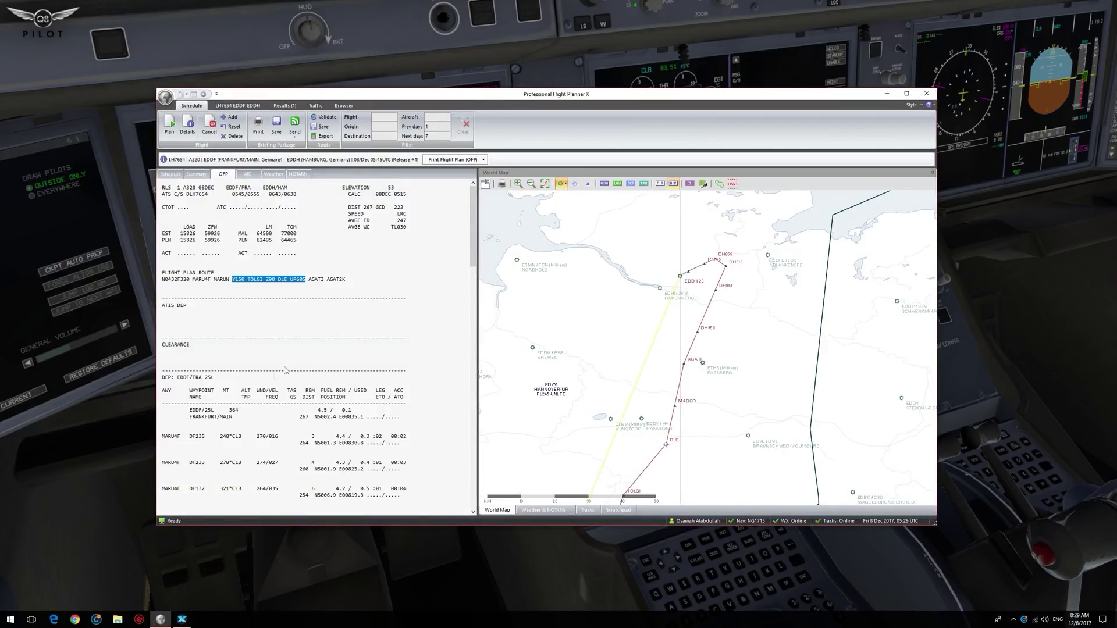
key("alt+Tab")
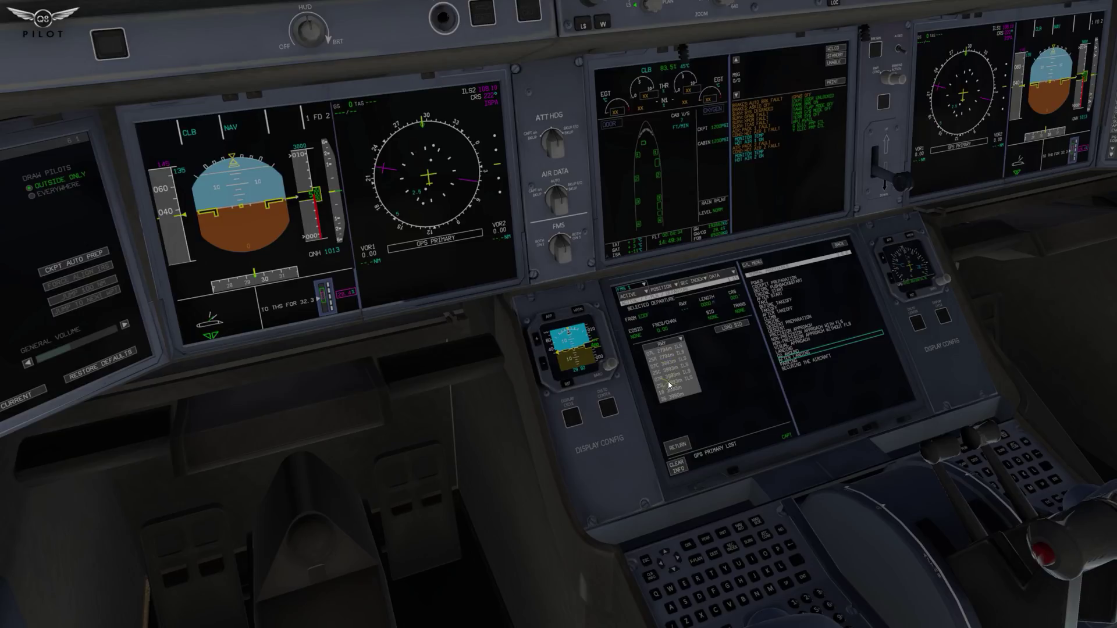
left_click(671, 382)
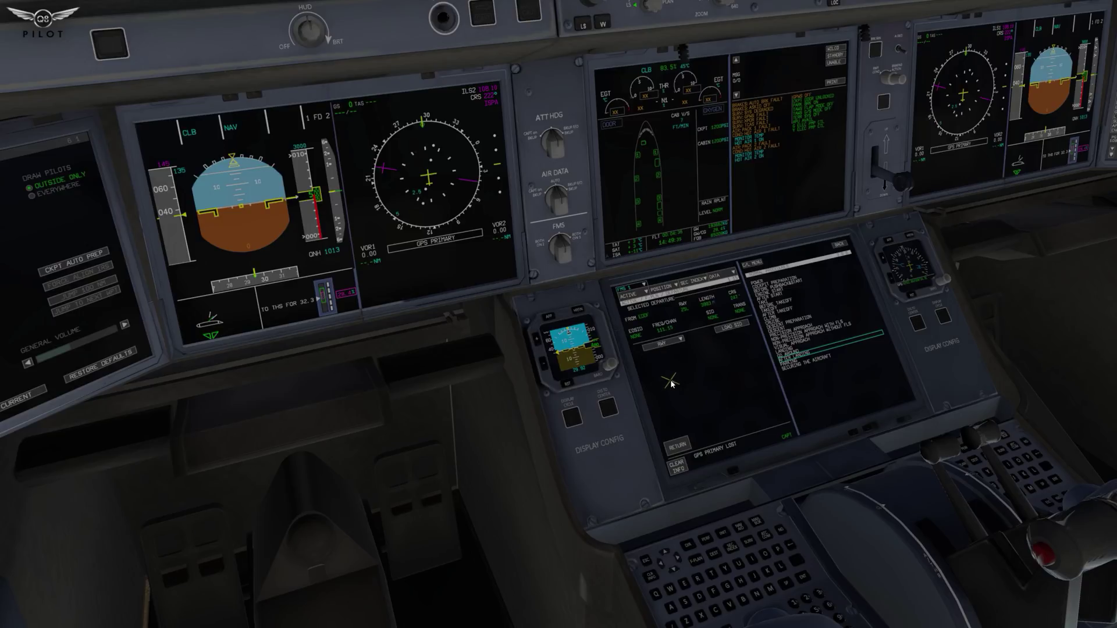
left_click(734, 327)
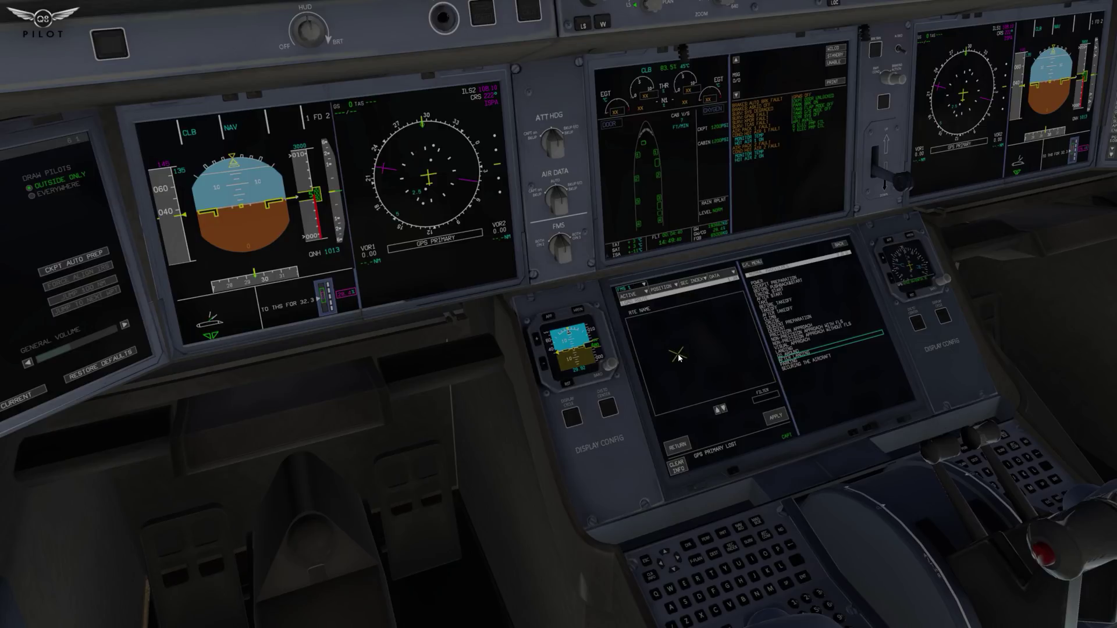
left_click(671, 451)
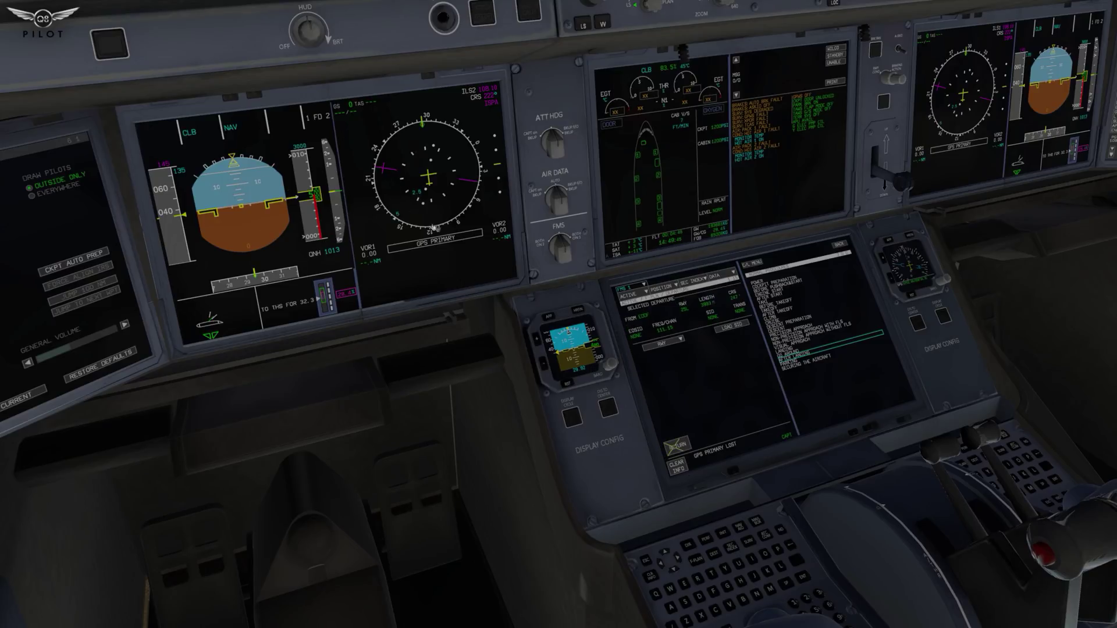
Copy the route text Y150 TOLGI Z90 DLE UP605 from the PFPX flight plan.
mouse_move(107, 7)
key("alt+Tab")
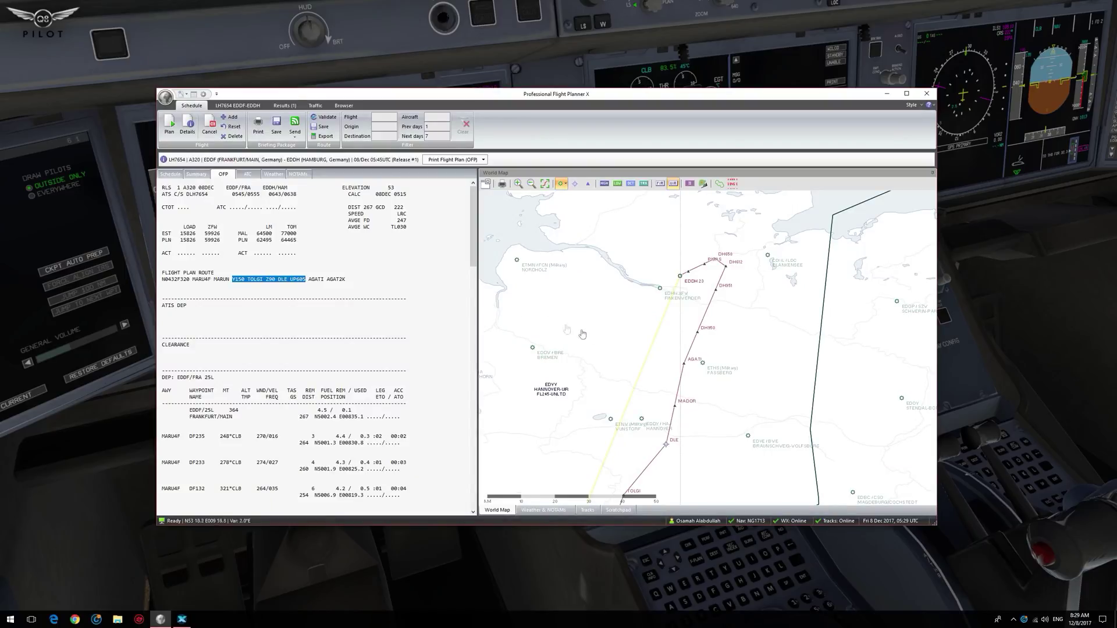
right_click(247, 283)
left_click(248, 285)
Open the SimpleFMC plugin window and move it to the screen centre.
left_click(230, 24)
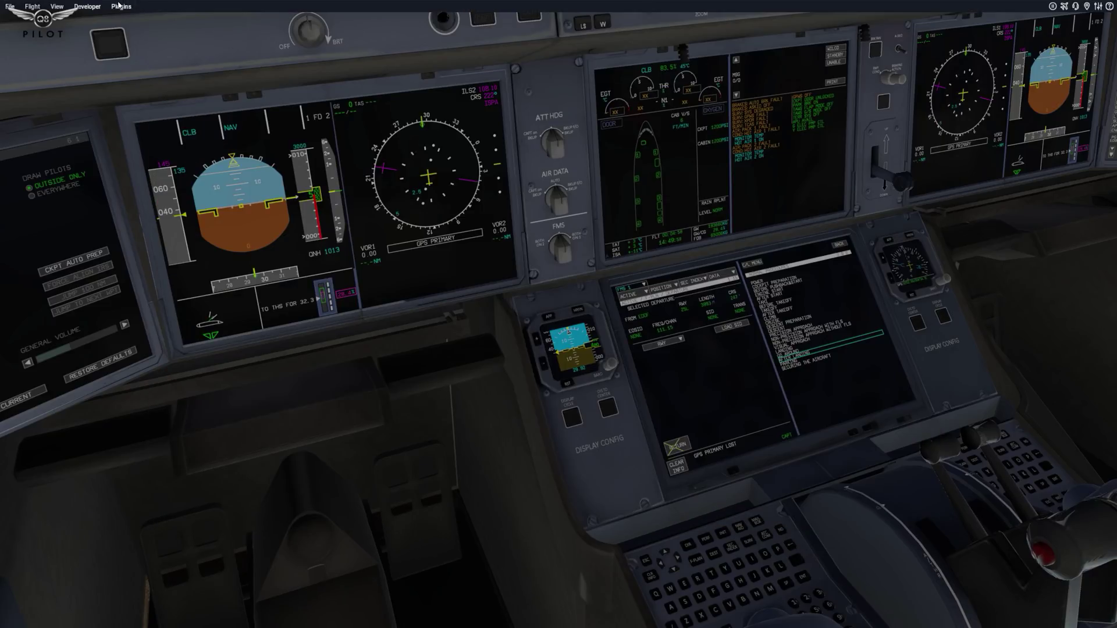
left_click(120, 6)
mouse_move(151, 56)
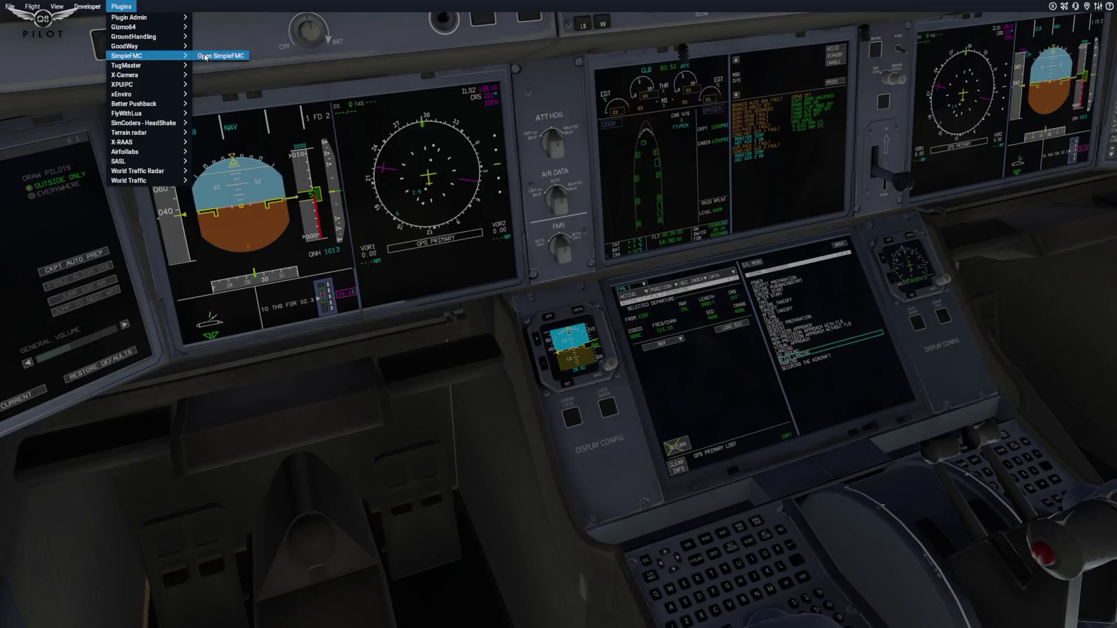
left_click(205, 57)
left_click_drag(178, 350, 434, 137)
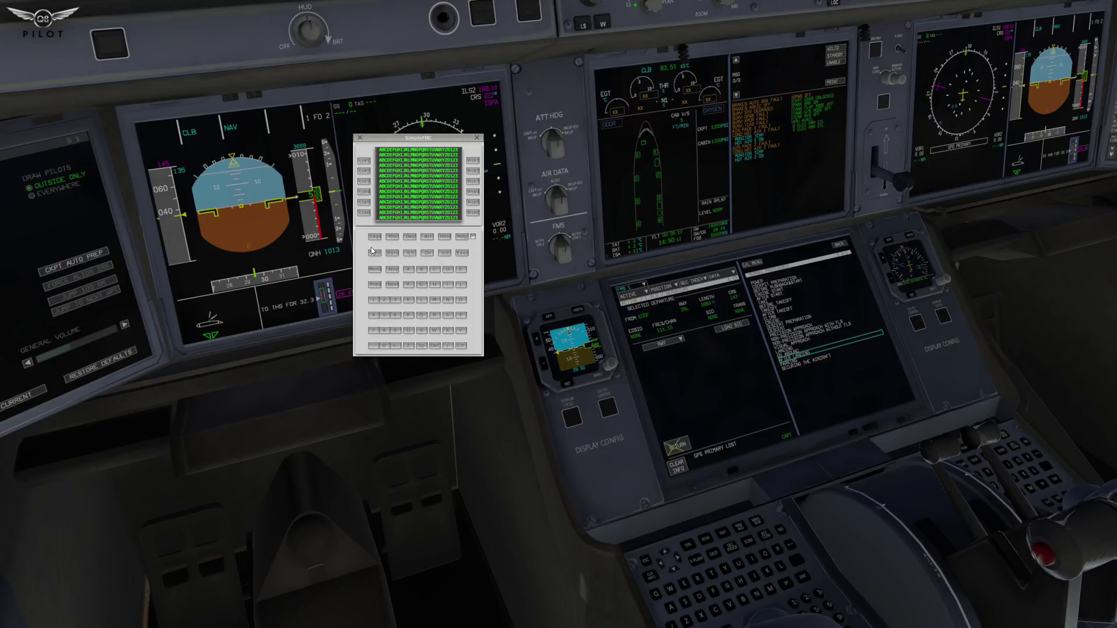
Enter EDDF to EDDH on the Rte page and submit the pasted airway route.
left_click(392, 236)
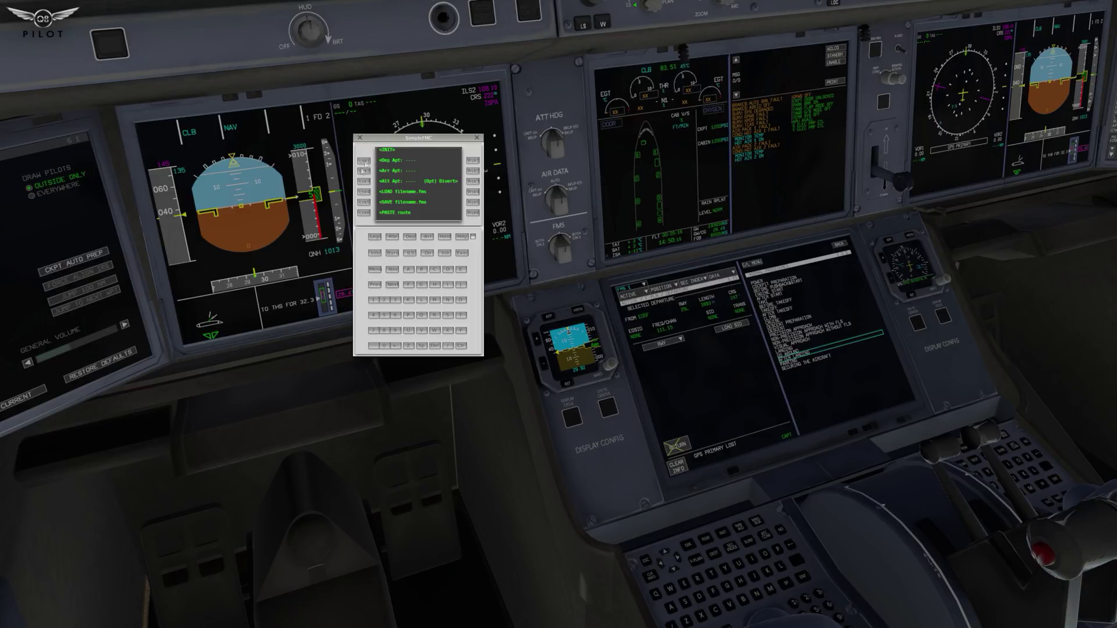
left_click(364, 161)
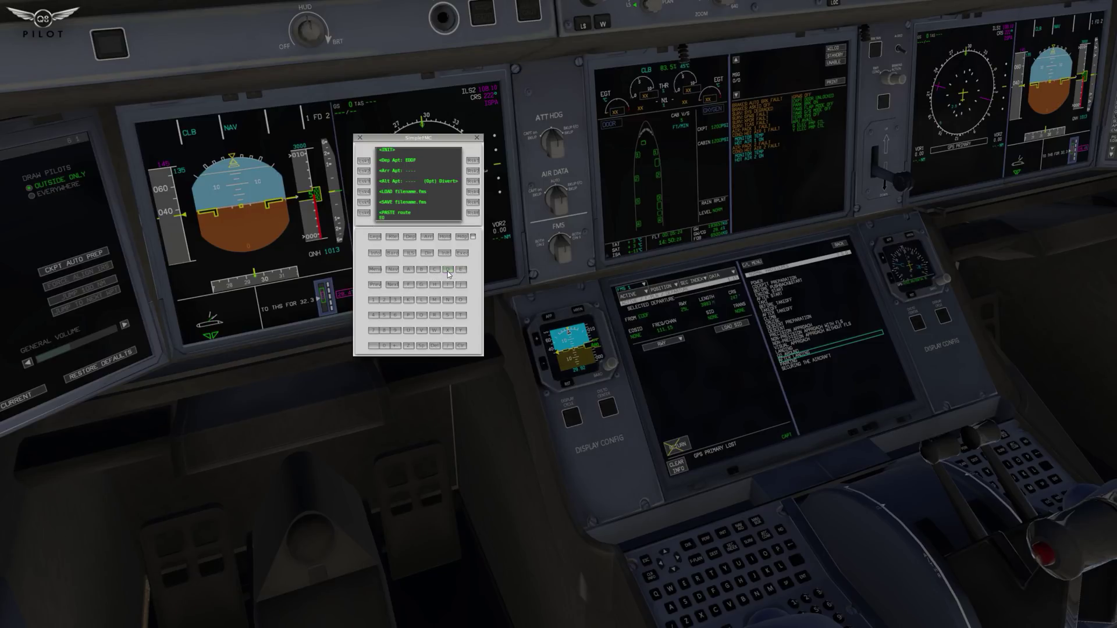
left_click(365, 173)
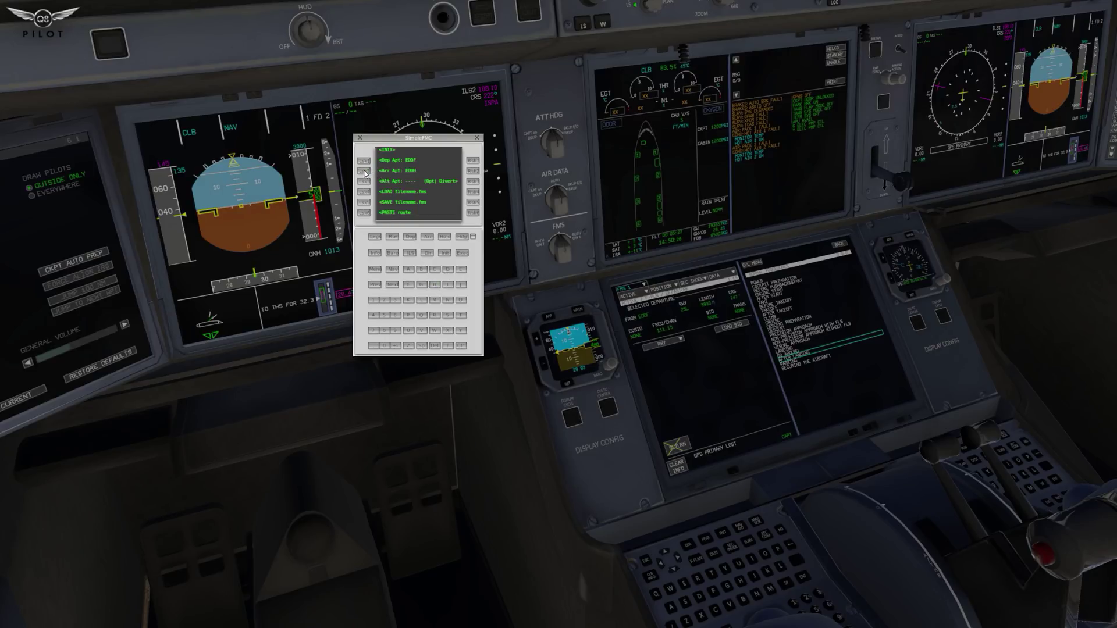
left_click(365, 213)
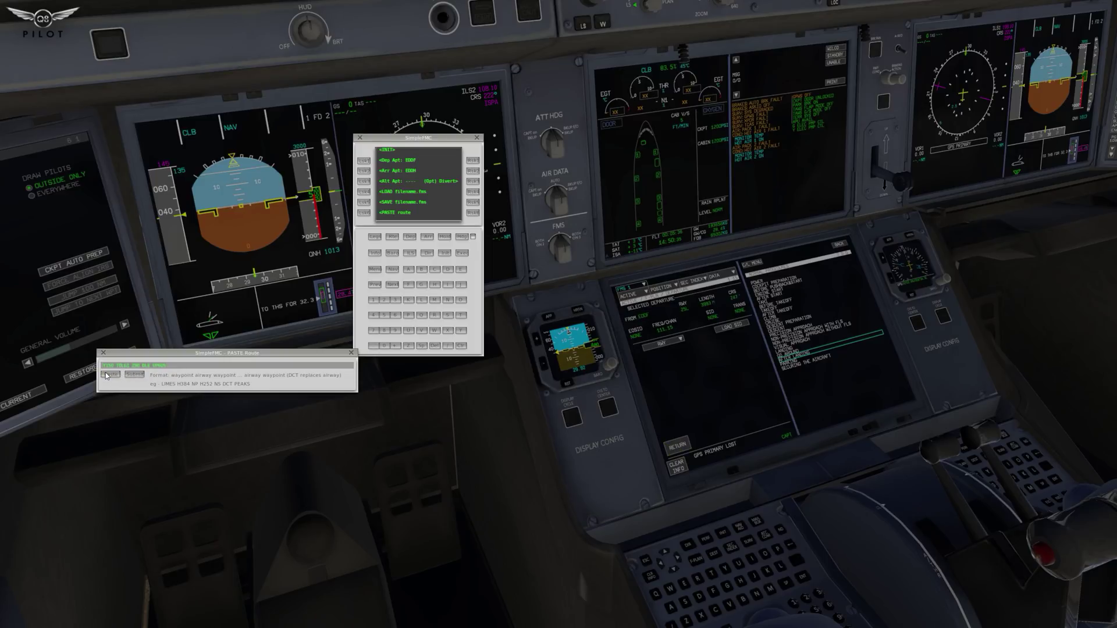
left_click(136, 374)
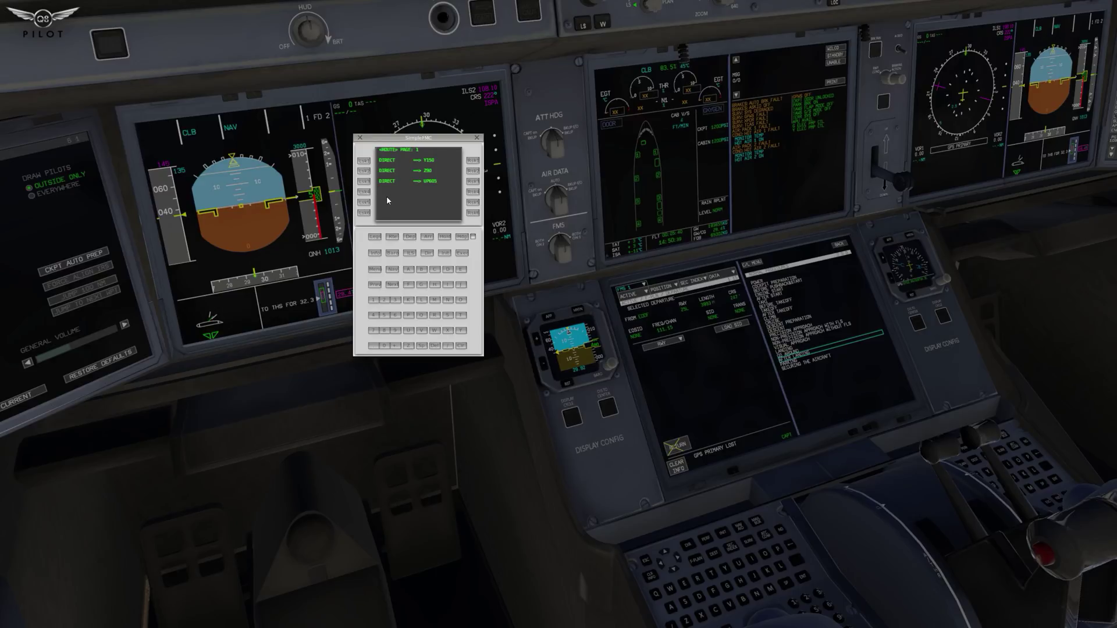
Save a runway 25L departure on the MARU4F.25L SID in SimpleFMC and list the A350's loadable departures.
left_click(410, 237)
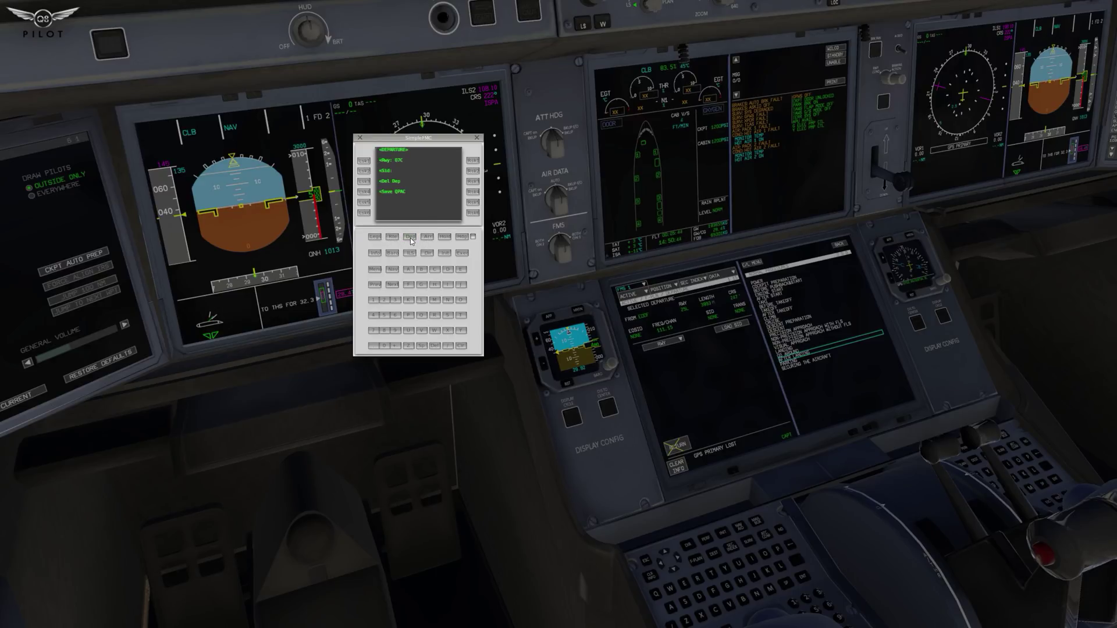
left_click(363, 161)
left_click(363, 214)
left_click(364, 171)
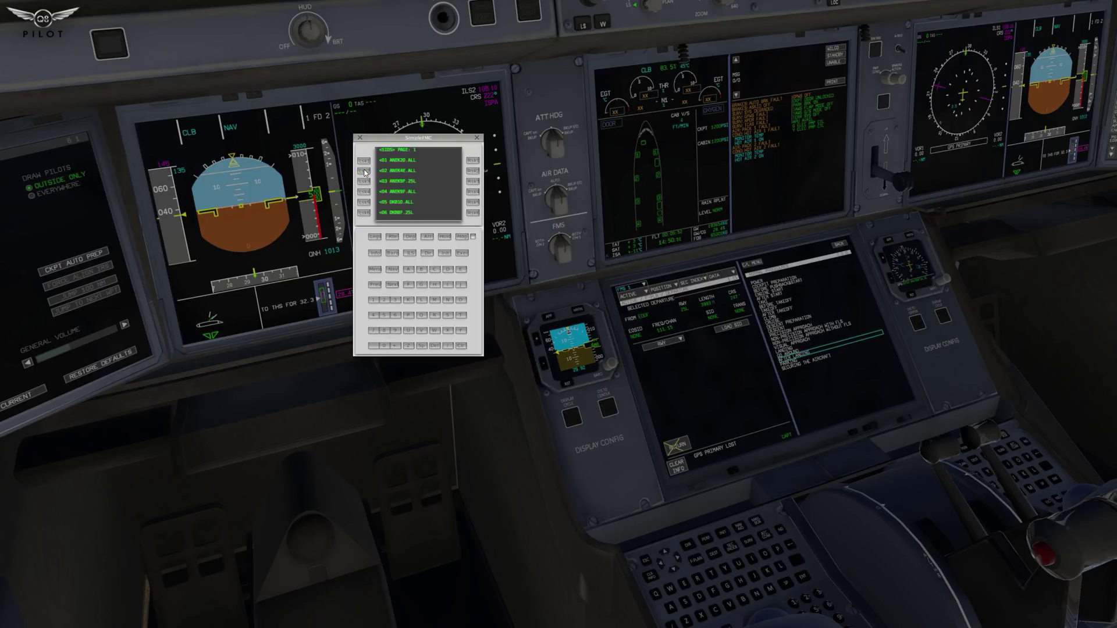
key("alt+Tab")
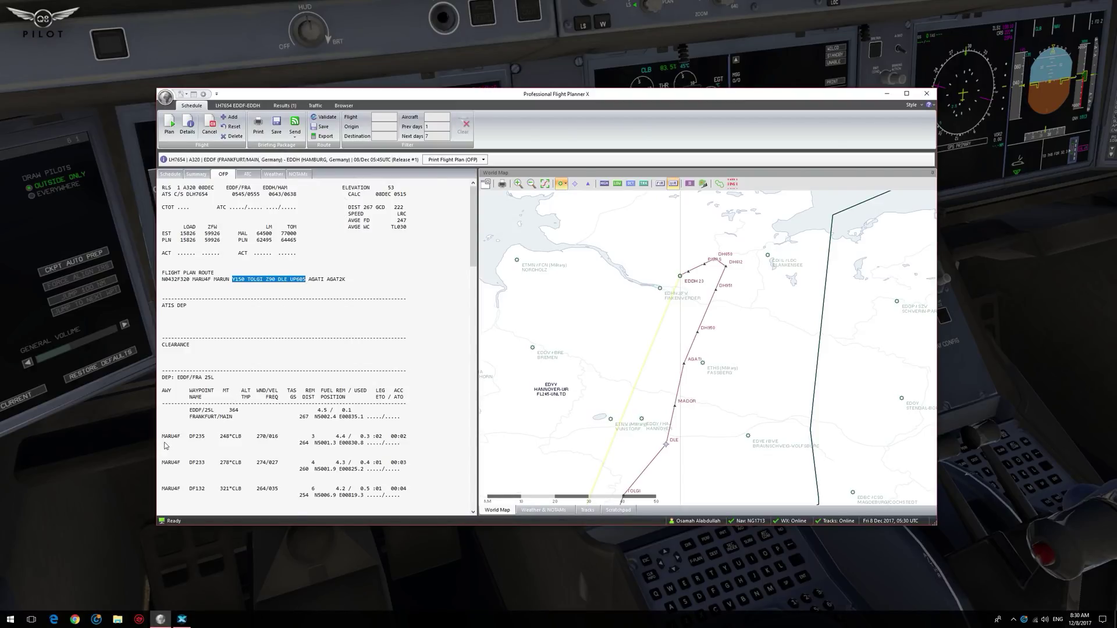
key("alt+Tab")
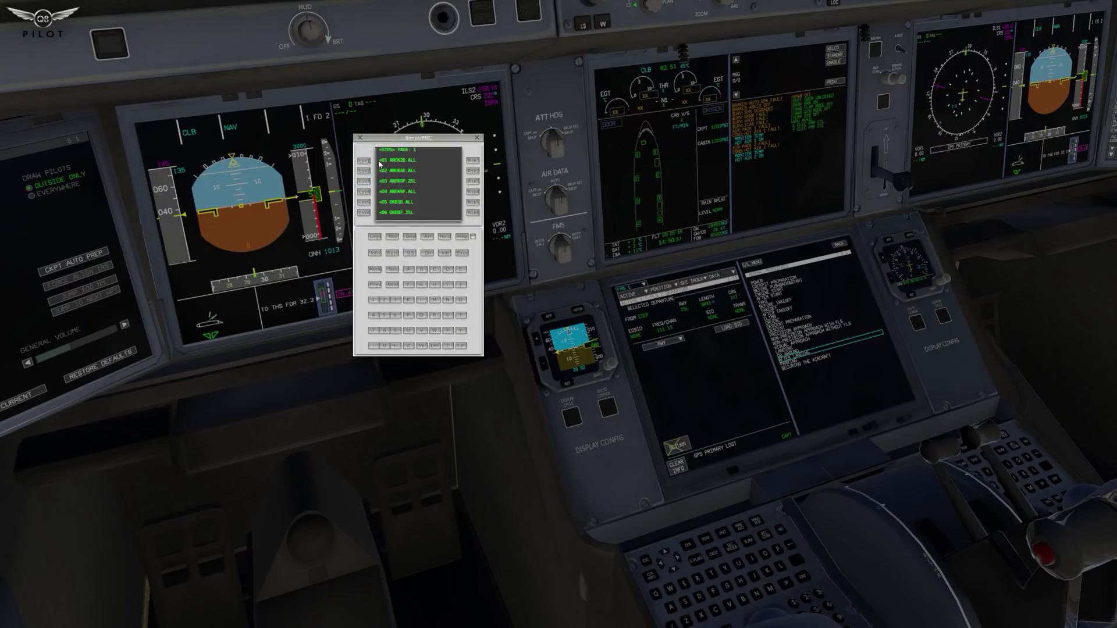
left_click(390, 286)
left_click(365, 193)
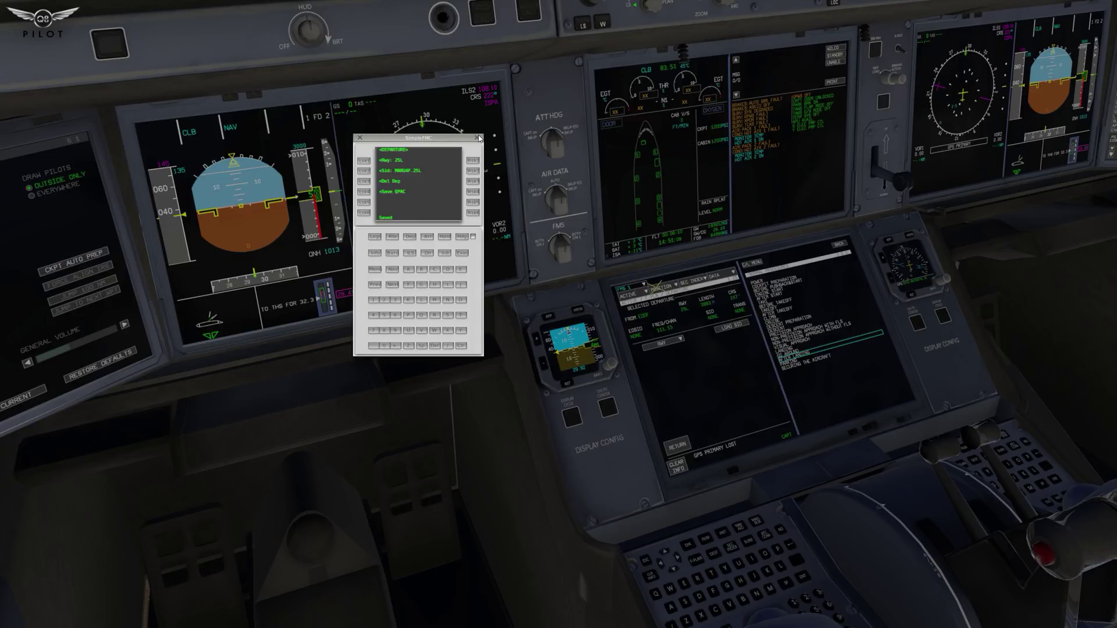
left_click(730, 327)
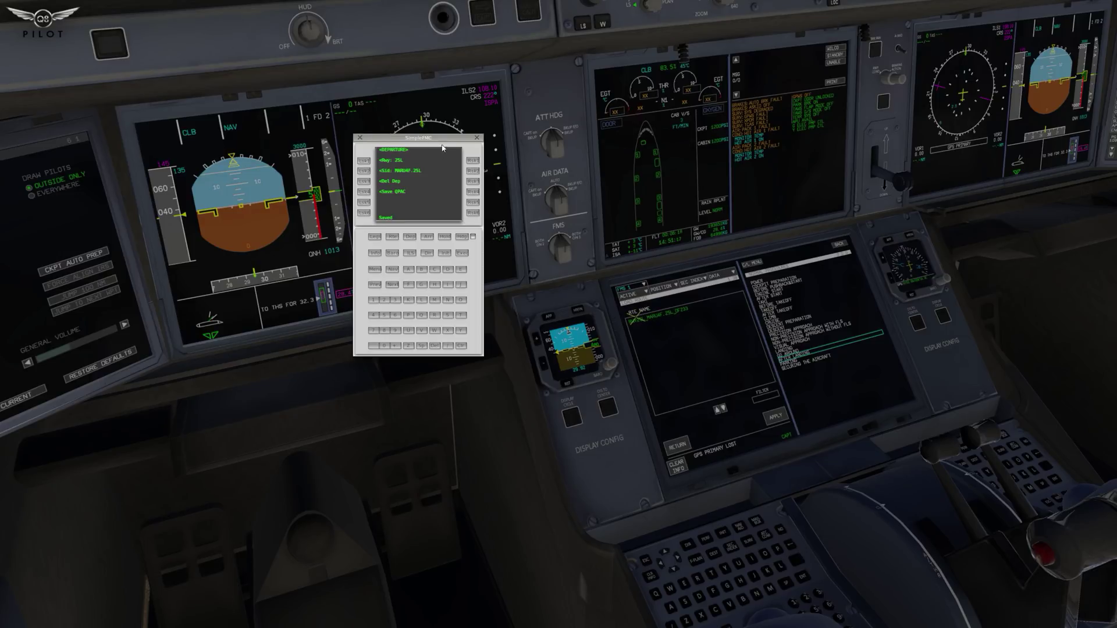
Apply the RWY25L MARU4F departure so the F-PLN starts EDDF25L, DF235, DF233.
left_click_drag(425, 141, 269, 152)
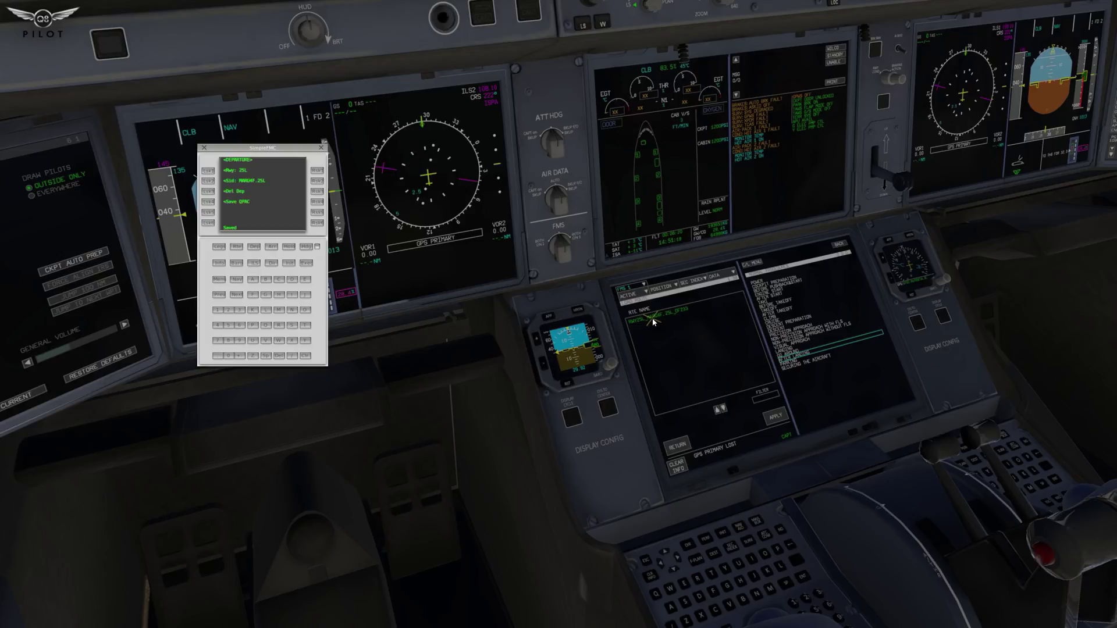
left_click(654, 322)
left_click(774, 416)
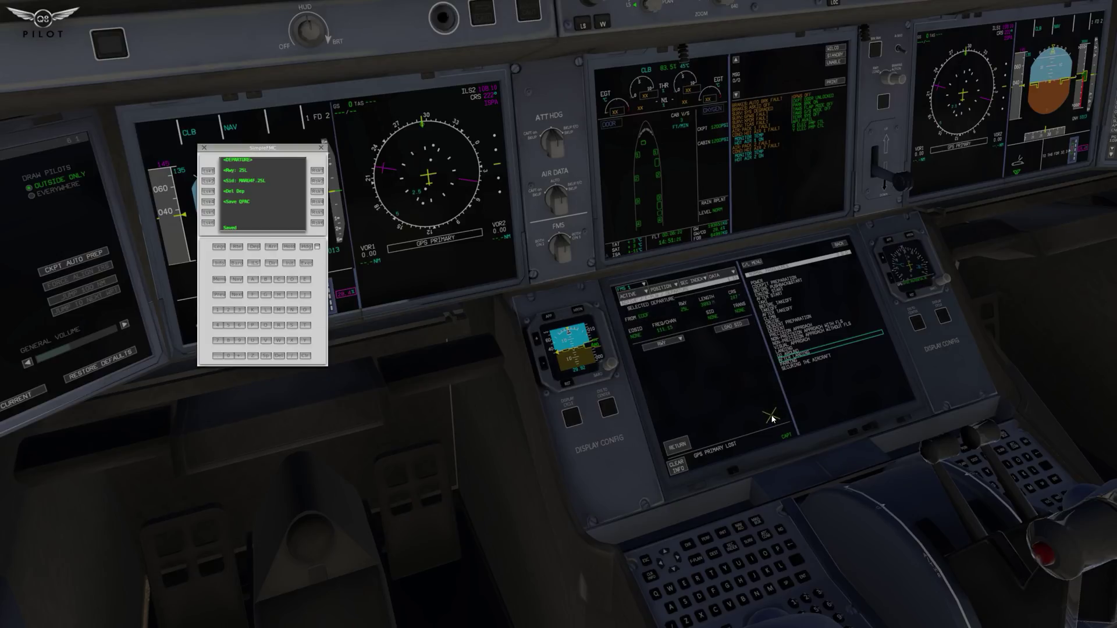
left_click(680, 446)
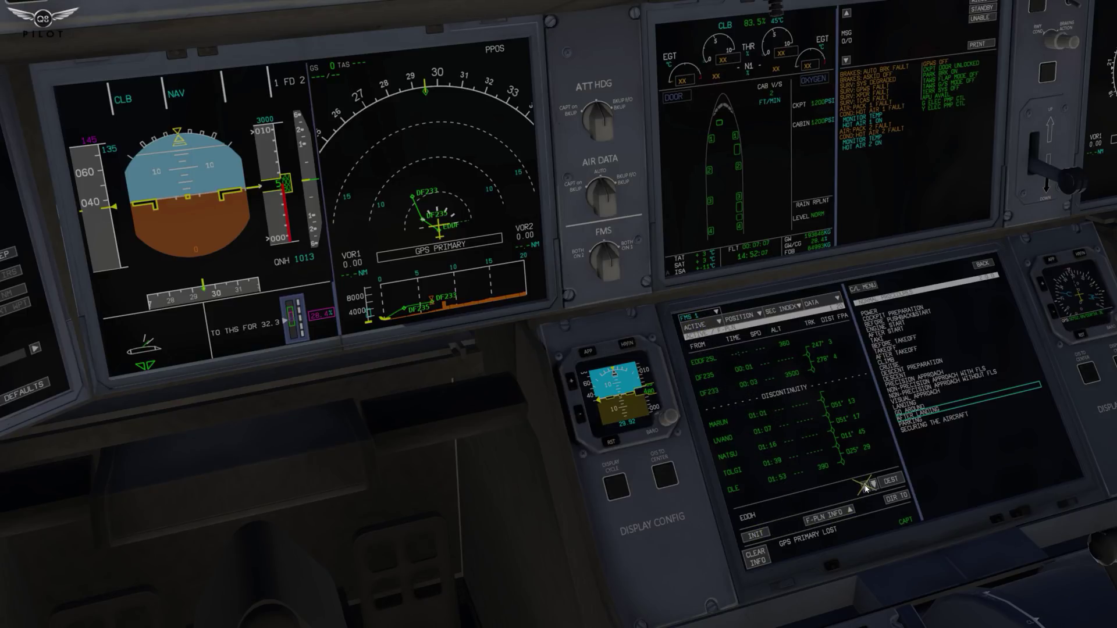
Open the EDDH arrival selection from the A350 flight plan, then switch over to PFPX.
left_click(865, 486)
left_click(865, 486)
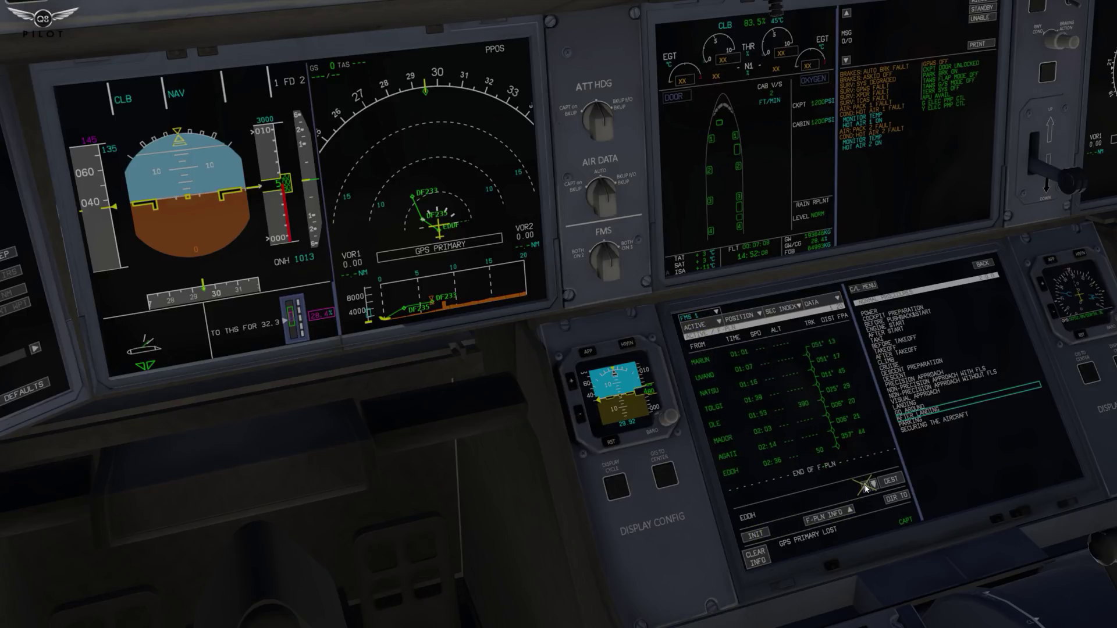
left_click(743, 475)
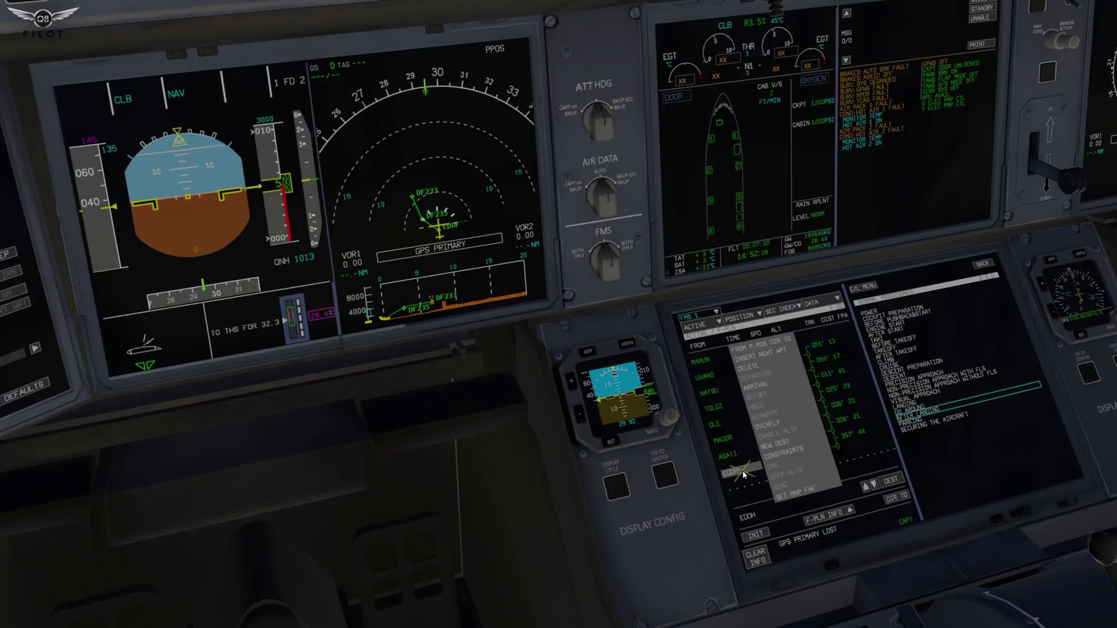
left_click(758, 386)
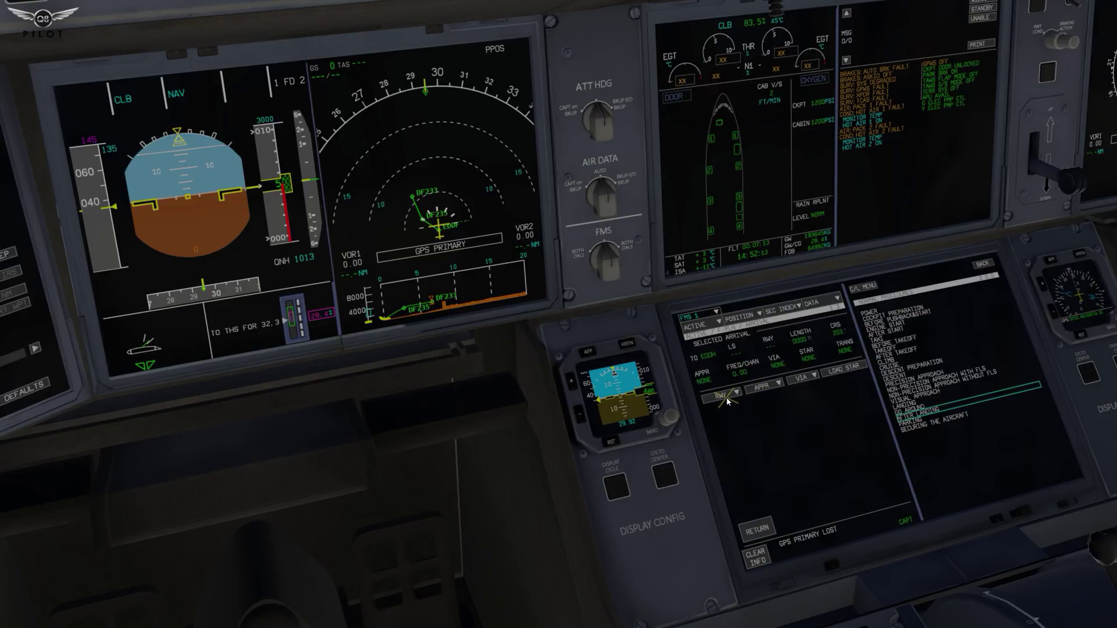
key("alt+Tab")
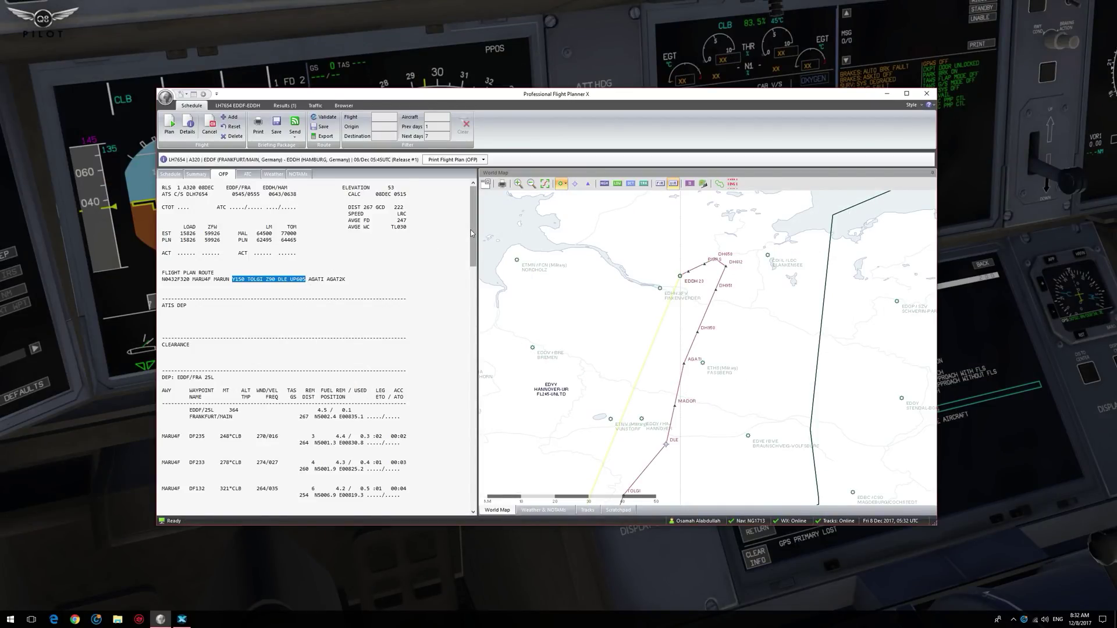
Review the OFP's arrival section in PFPX, then reopen SimpleFMC from X-Plane's Plugins menu.
left_click_drag(473, 233, 483, 387)
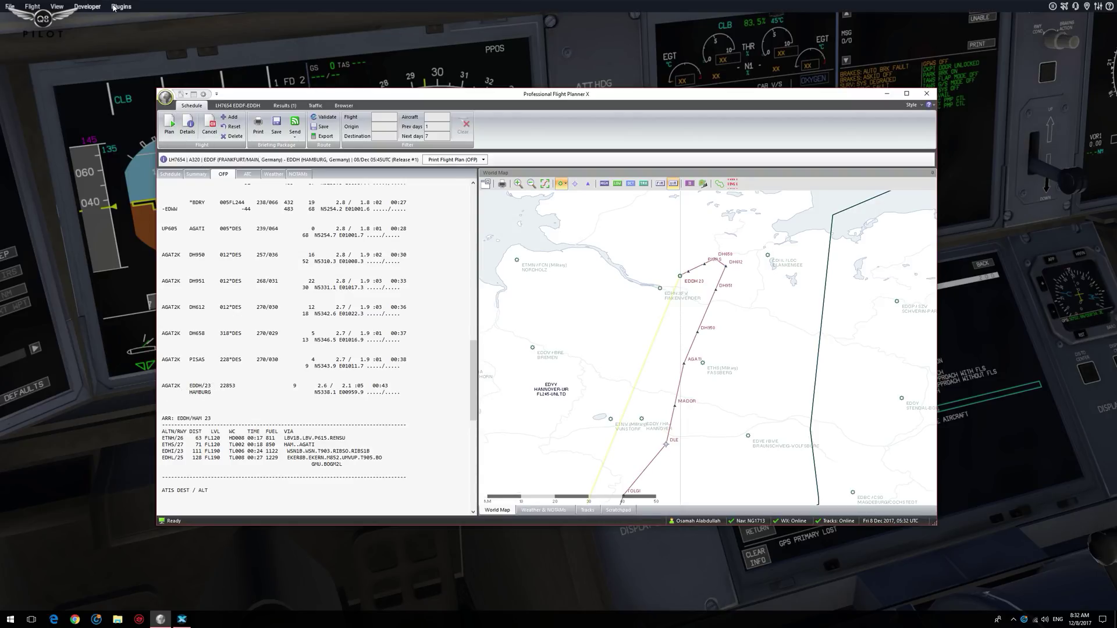
left_click(121, 6)
mouse_move(125, 55)
left_click(221, 56)
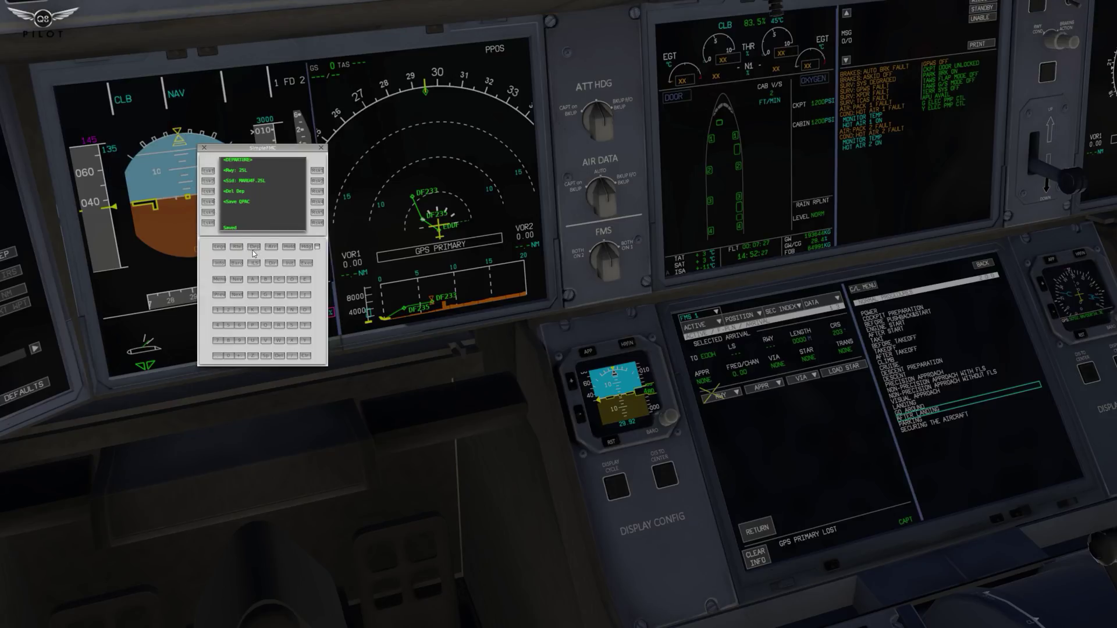
Save an EDDH arrival in SimpleFMC with runway 23, STAR AGAT2K.23 and final approach I23.
left_click(271, 249)
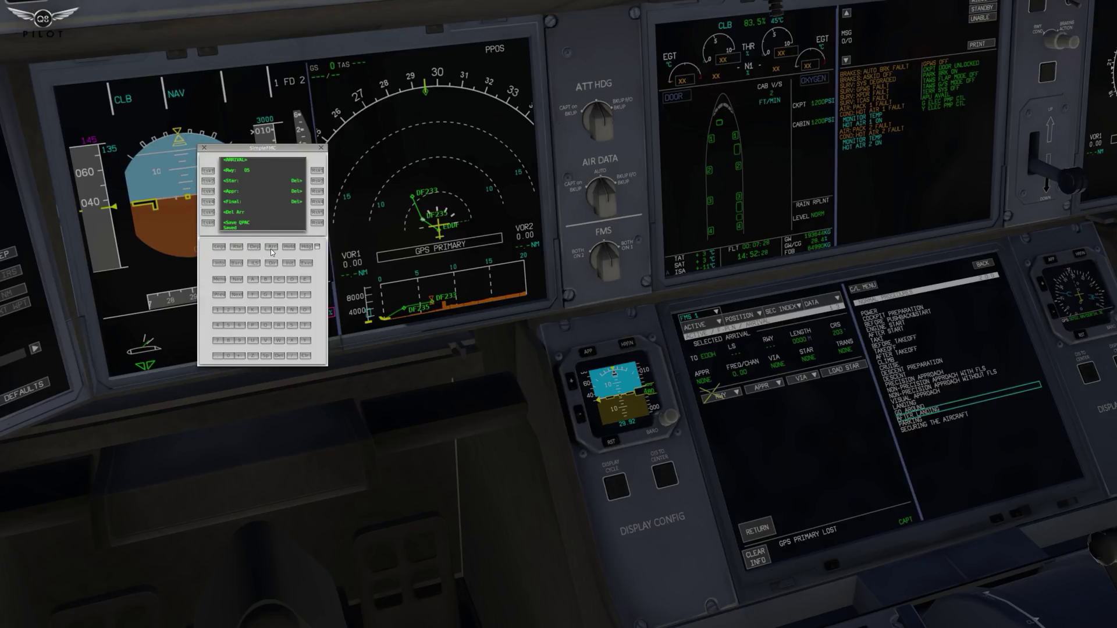
left_click(209, 171)
left_click(207, 195)
left_click(207, 182)
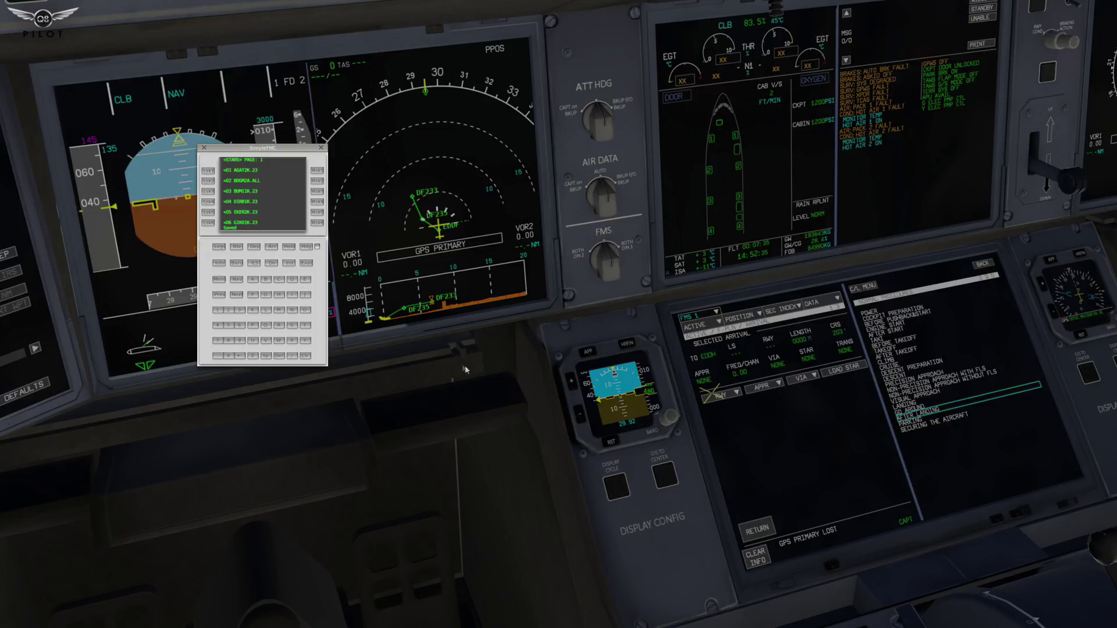
key("alt+Tab")
key("alt+Tab")
left_click(209, 172)
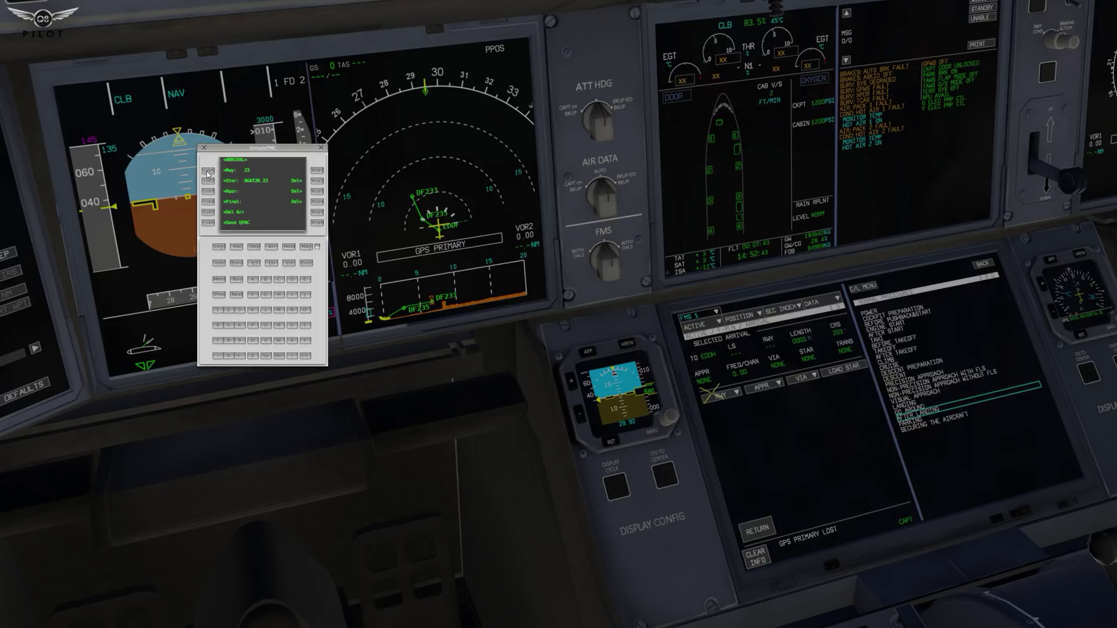
left_click(211, 202)
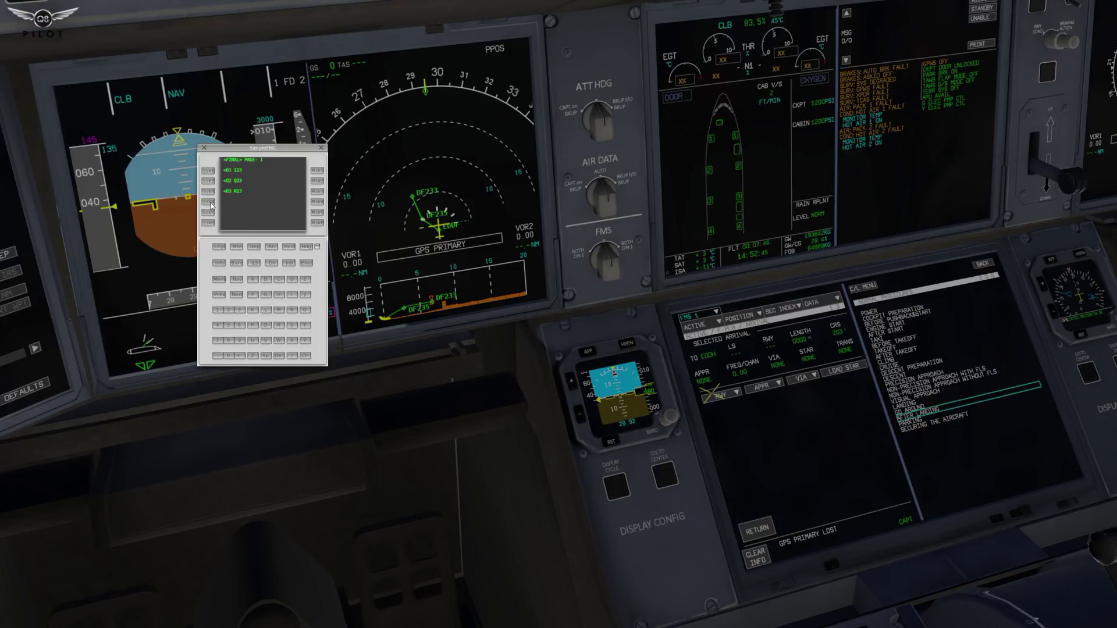
left_click(208, 171)
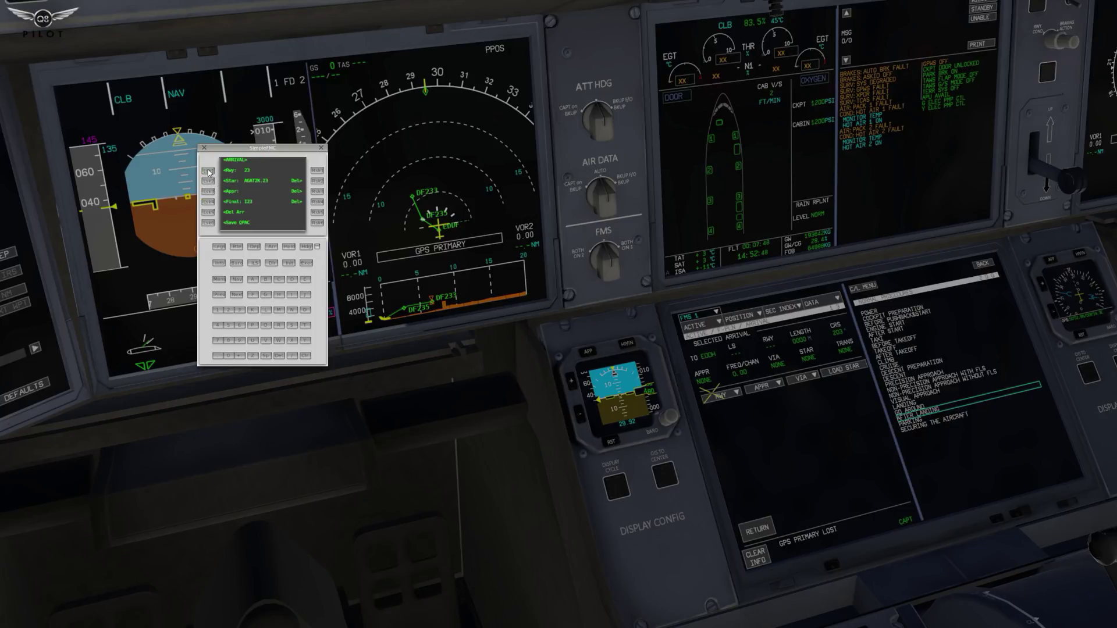
left_click(208, 223)
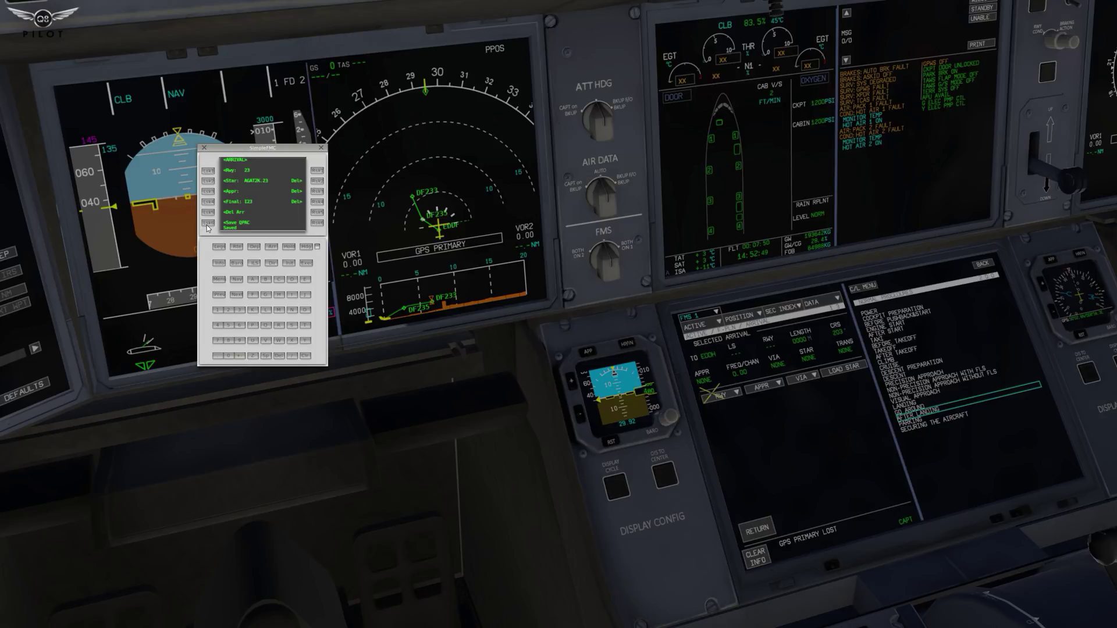
Apply the RWY23_AGAT2K.23_AGATI arrival to the A350 flight plan.
left_click(715, 397)
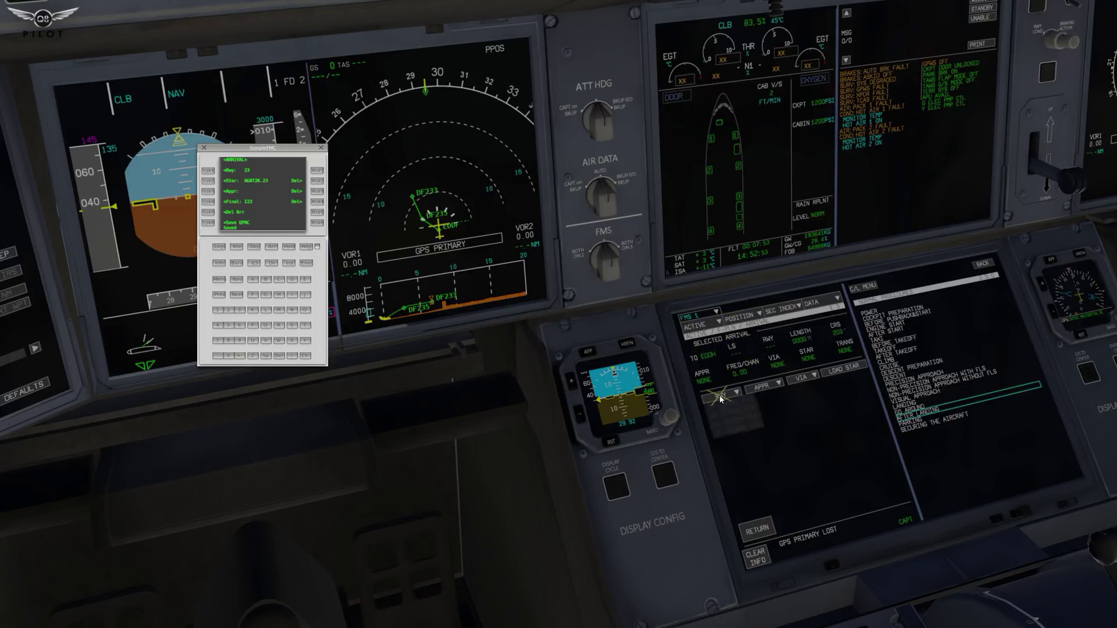
left_click(728, 409)
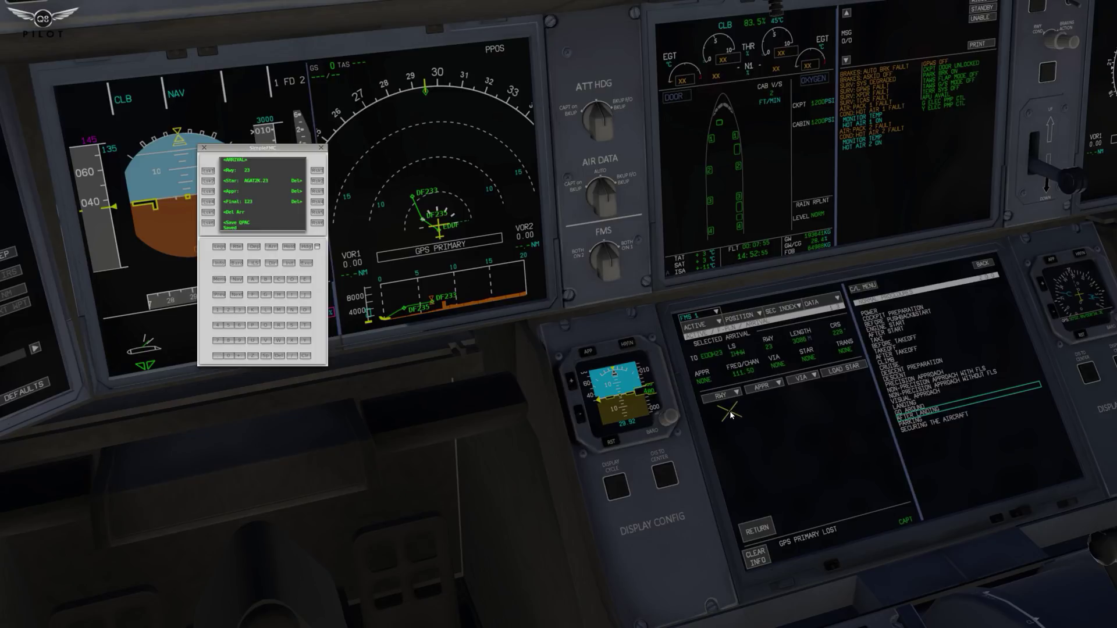
left_click(835, 369)
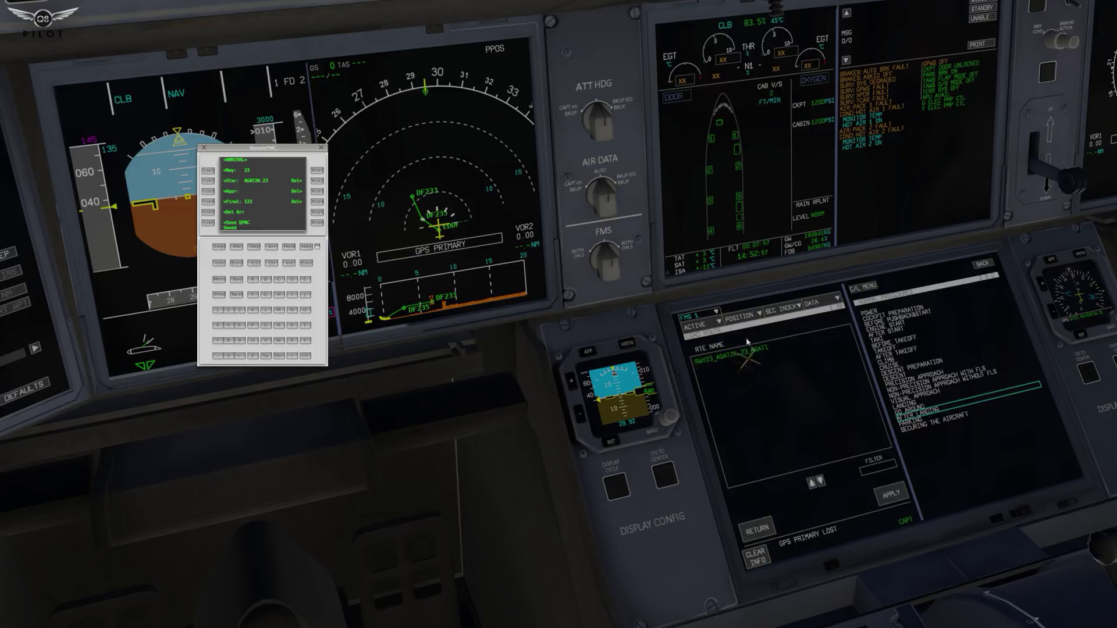
left_click(732, 349)
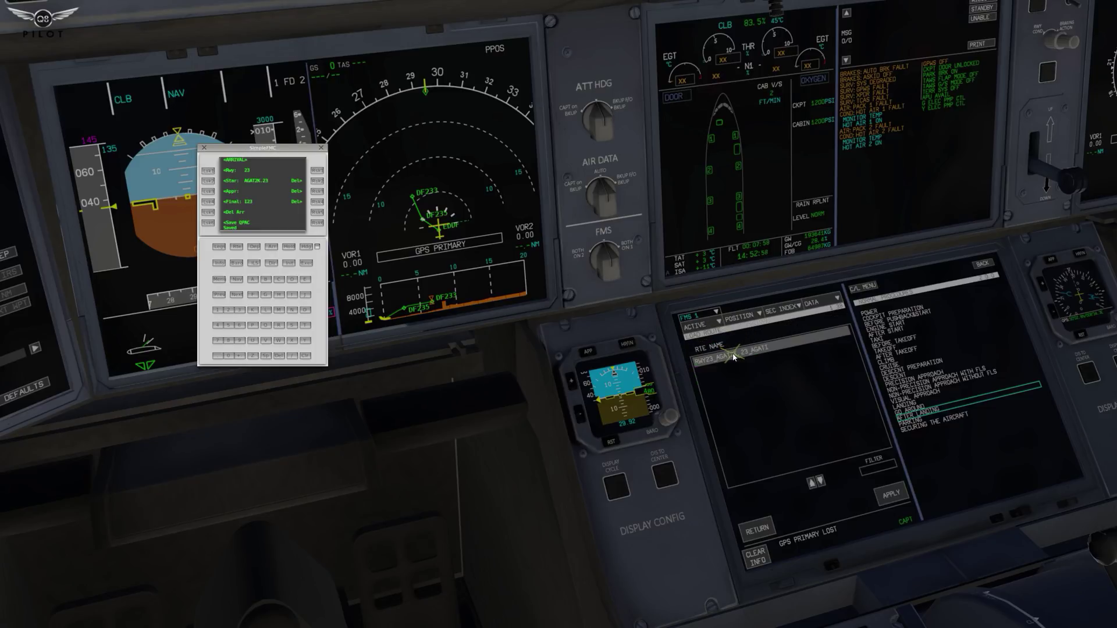
left_click(891, 494)
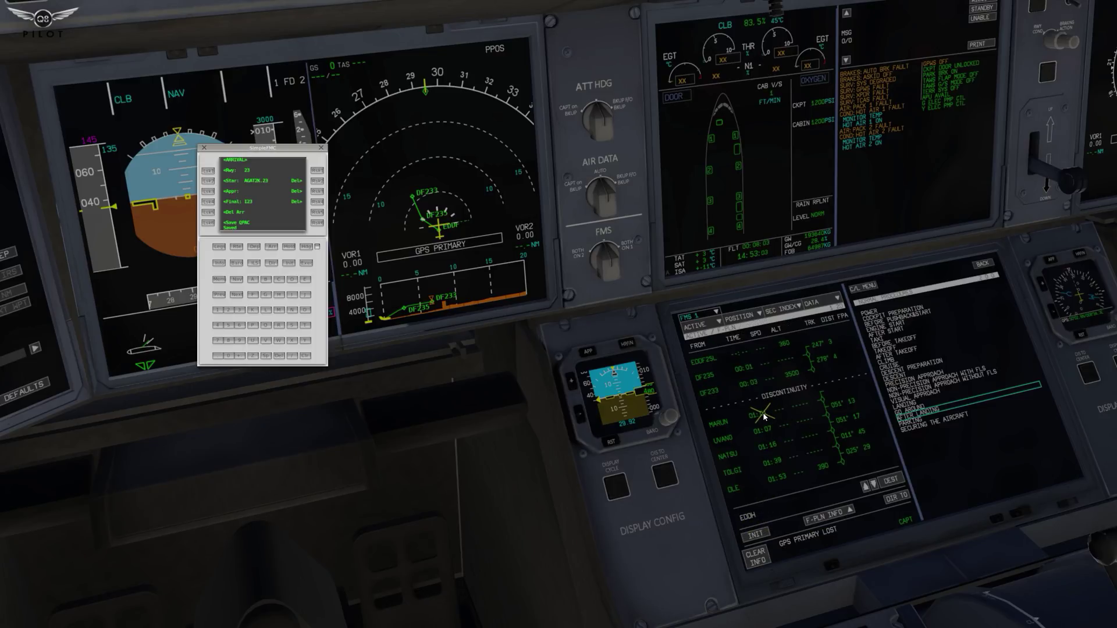
Delete both route discontinuities and the duplicate AGATI so the plan flows to EDDH.
left_click(734, 406)
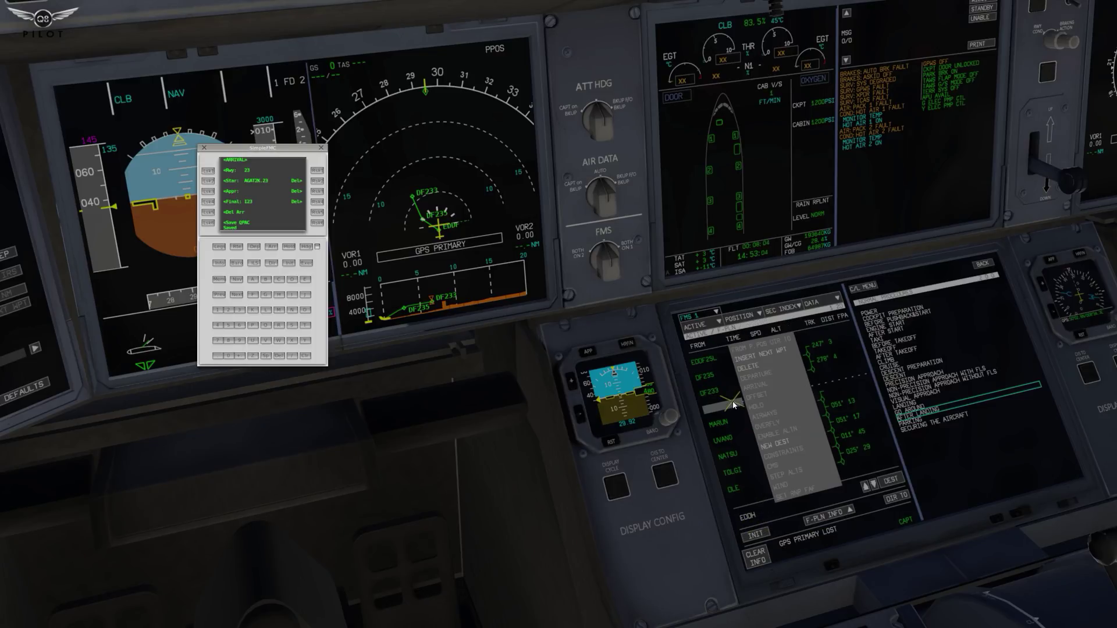
left_click(746, 370)
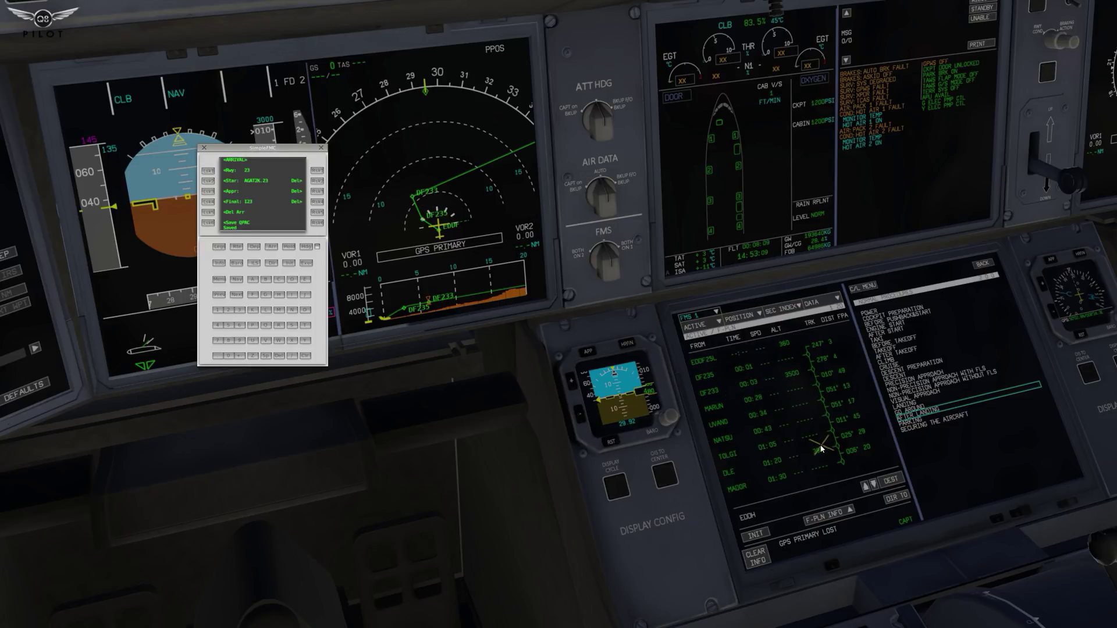
left_click(873, 487)
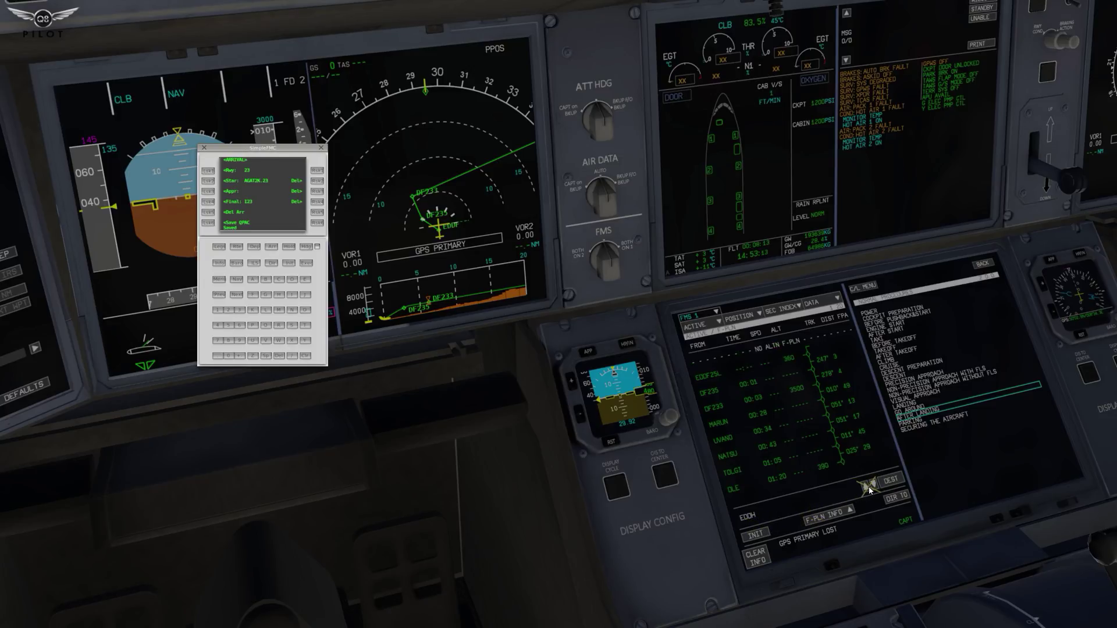
scroll(869, 491, "down", 5)
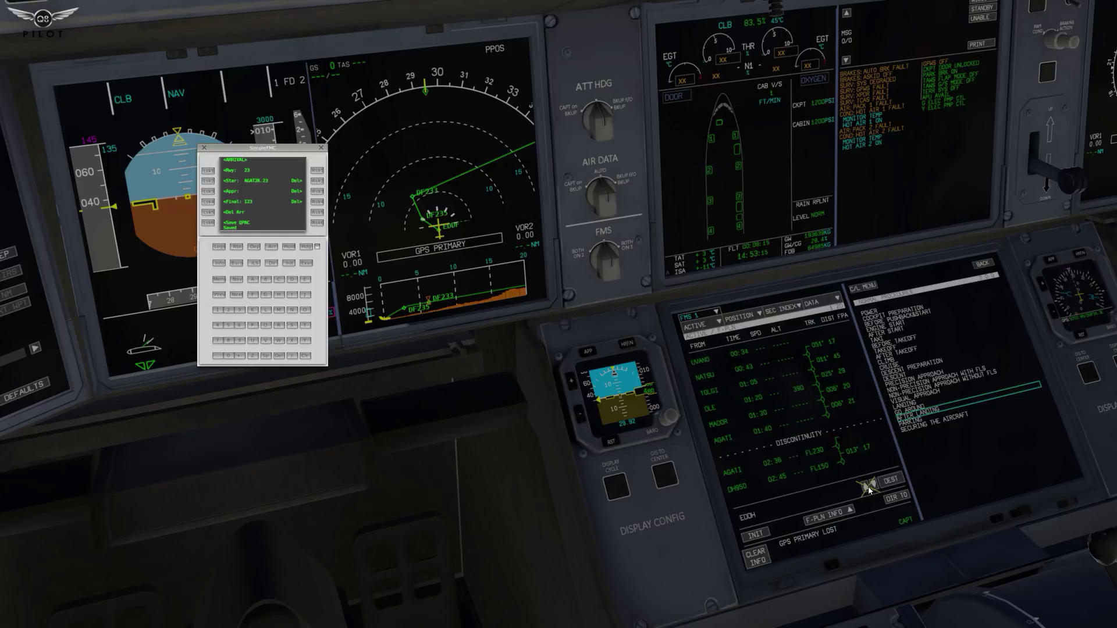
scroll(870, 491, "down", 1)
left_click(719, 423)
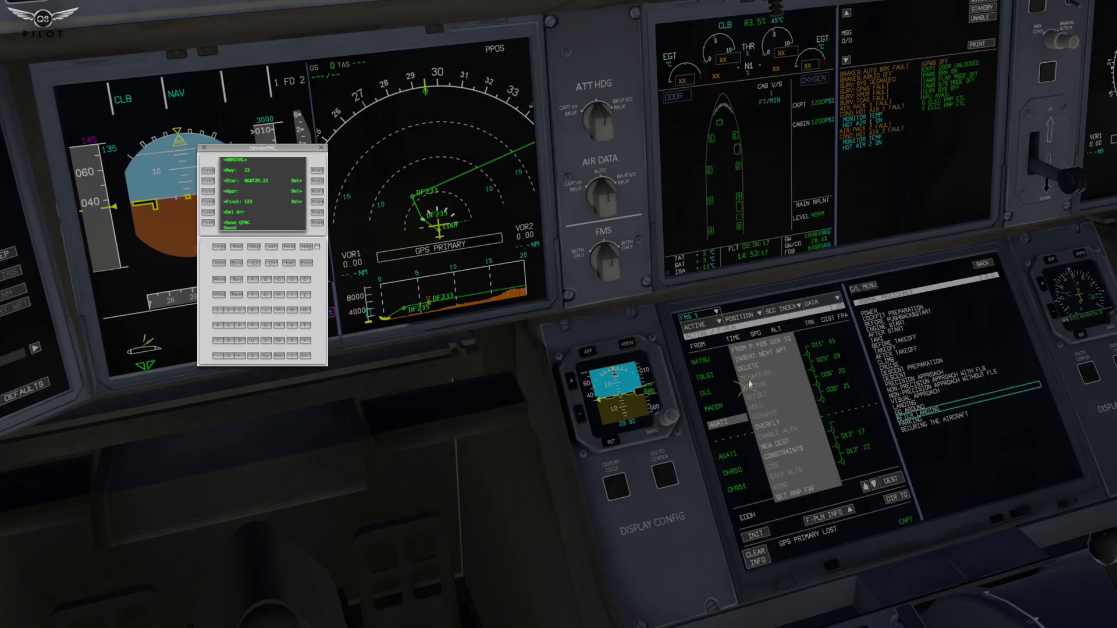
left_click(749, 371)
left_click(723, 421)
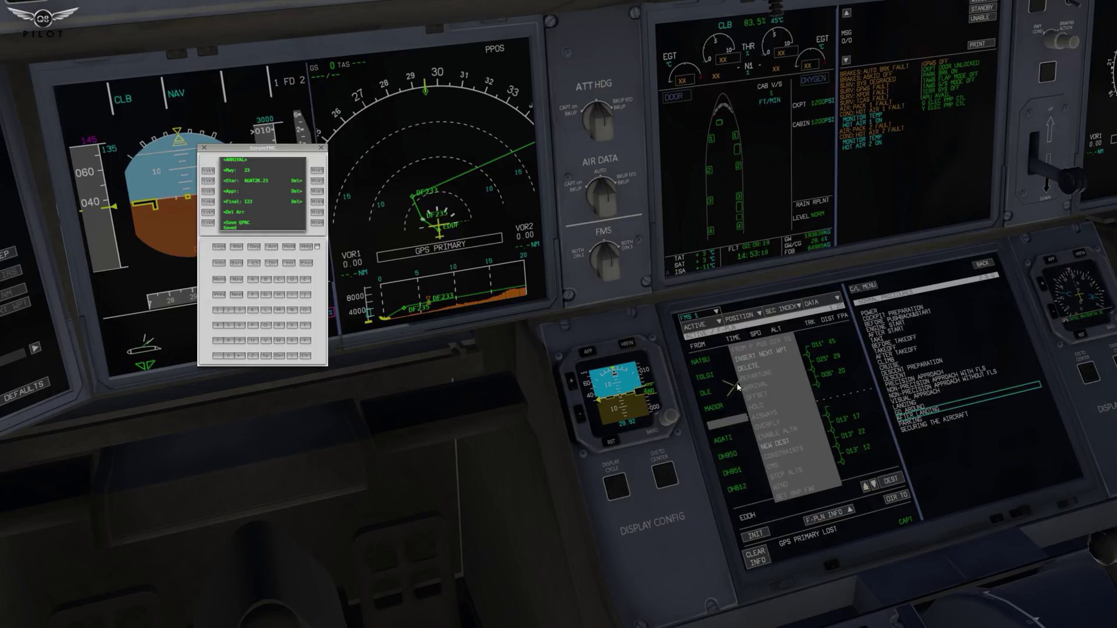
left_click(742, 368)
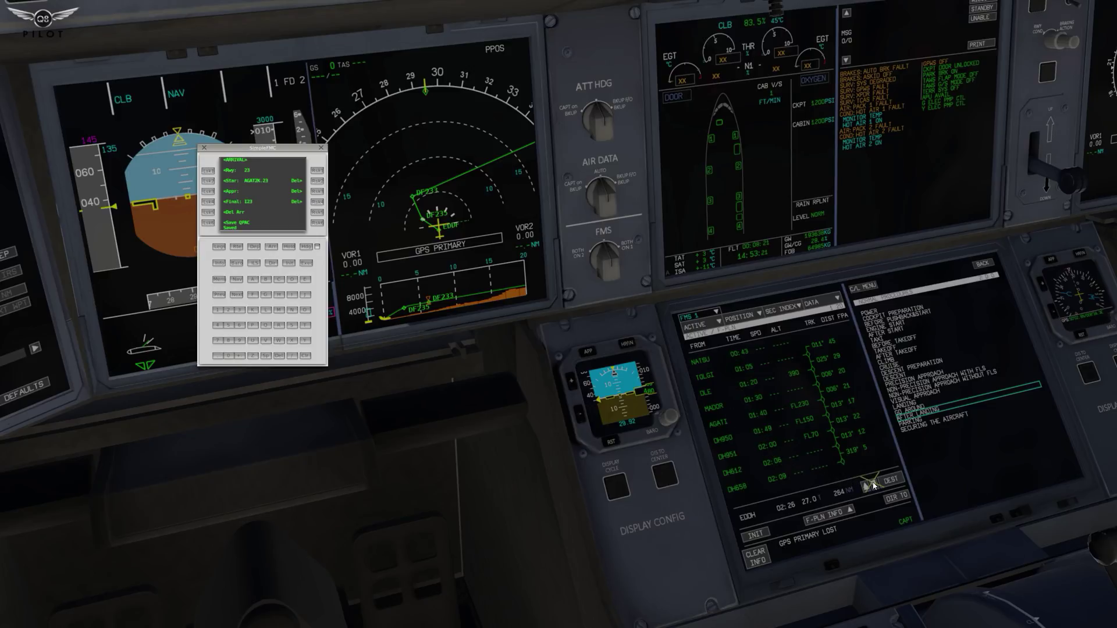
scroll(869, 489, "down", 5)
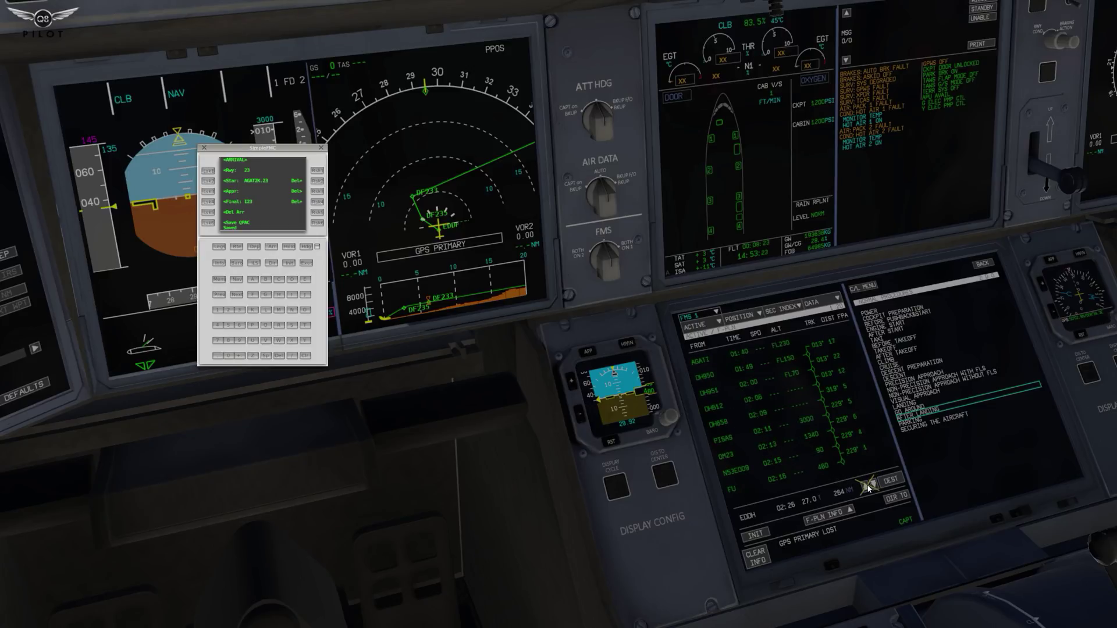
scroll(869, 489, "down", 4)
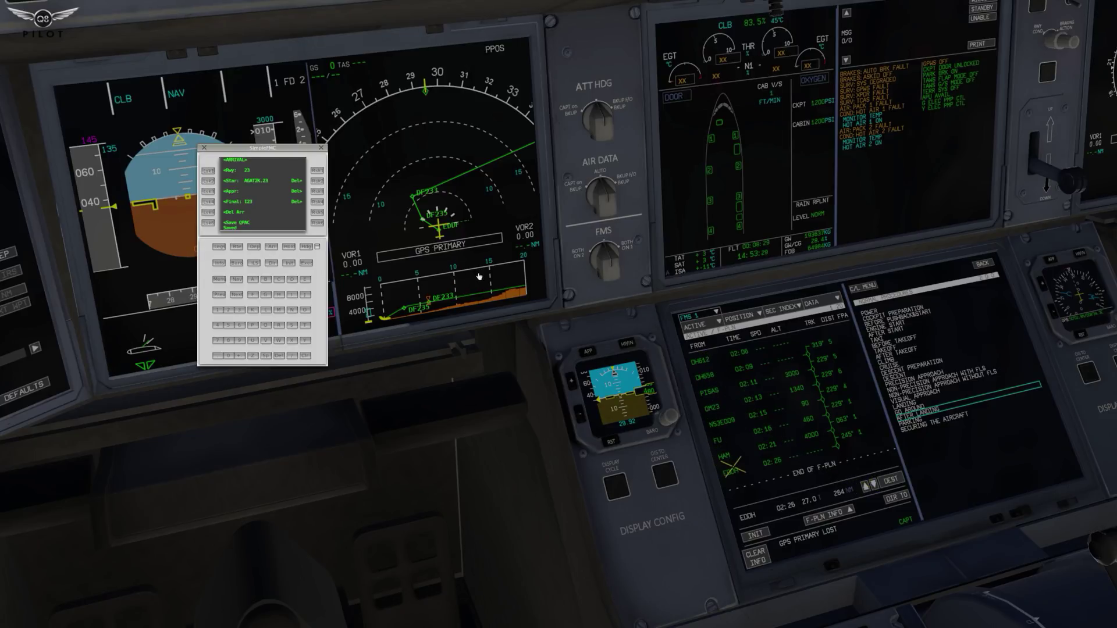
Look up at the glareshield and set the navigation display to PLAN mode.
key("KP_8")
scroll(921, 185, "up", 1)
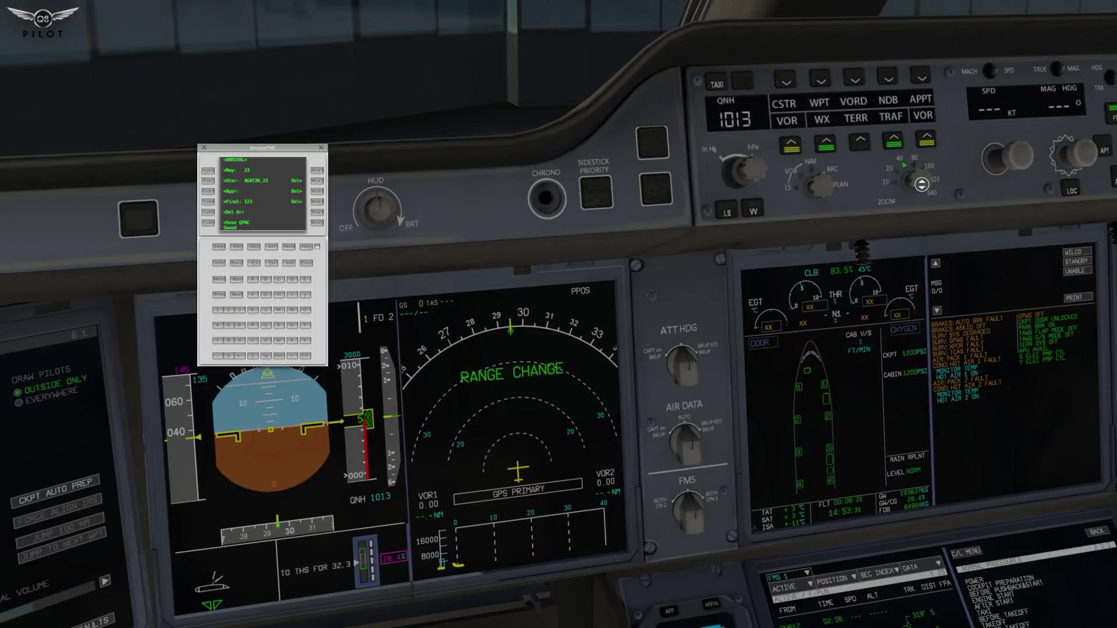
scroll(922, 184, "up", 1)
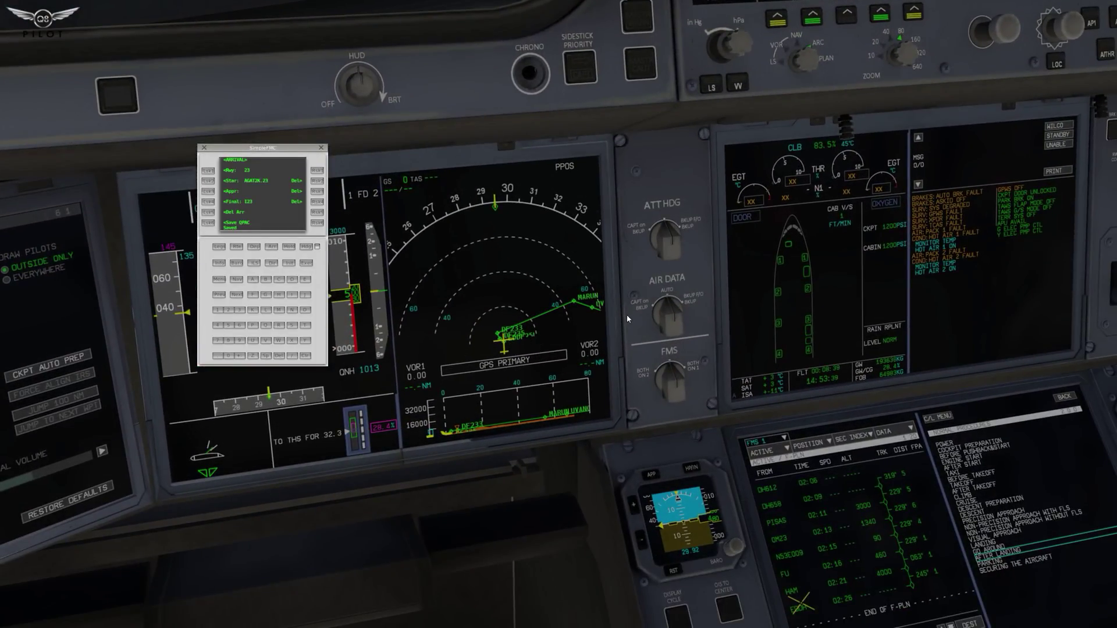
left_click(806, 61)
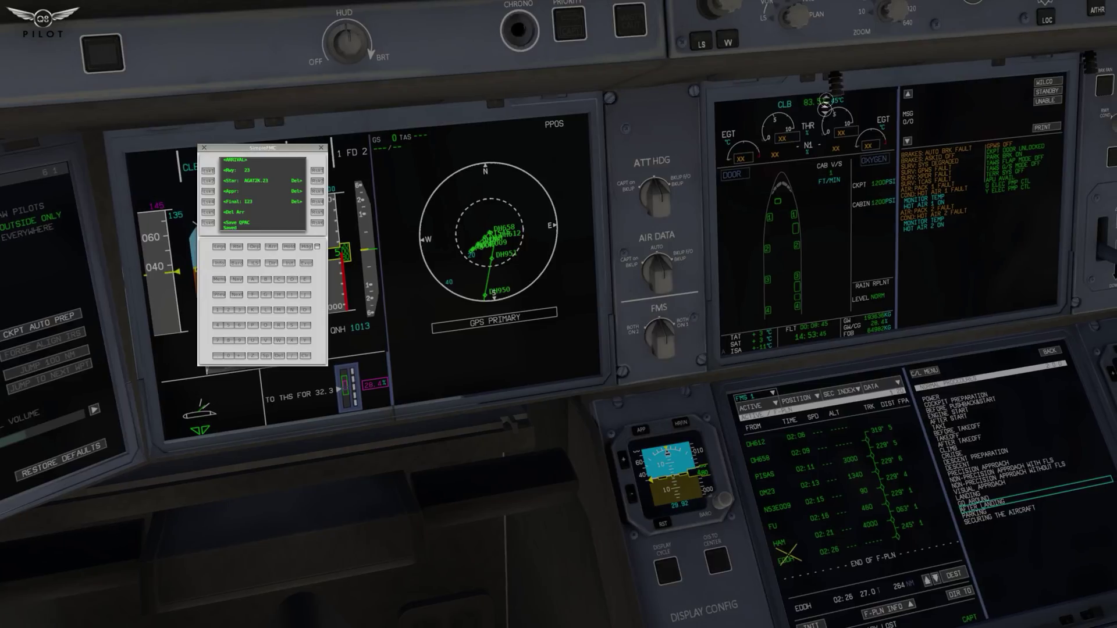
Step the plan view through the route legs from the departure toward AGATI and MADOR.
left_click(927, 582)
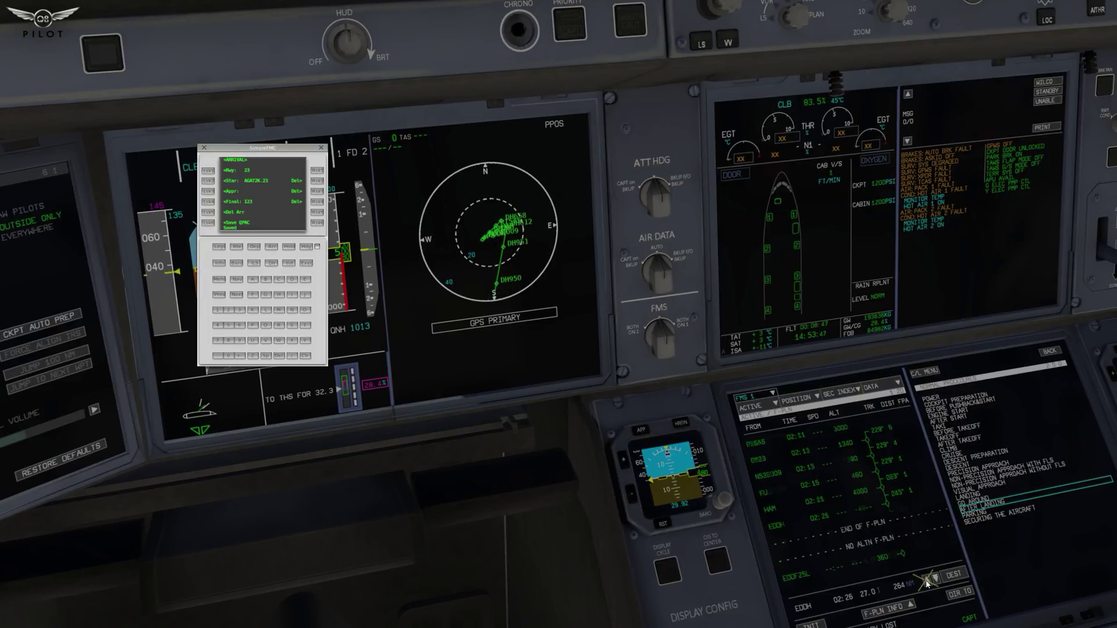
left_click(927, 582)
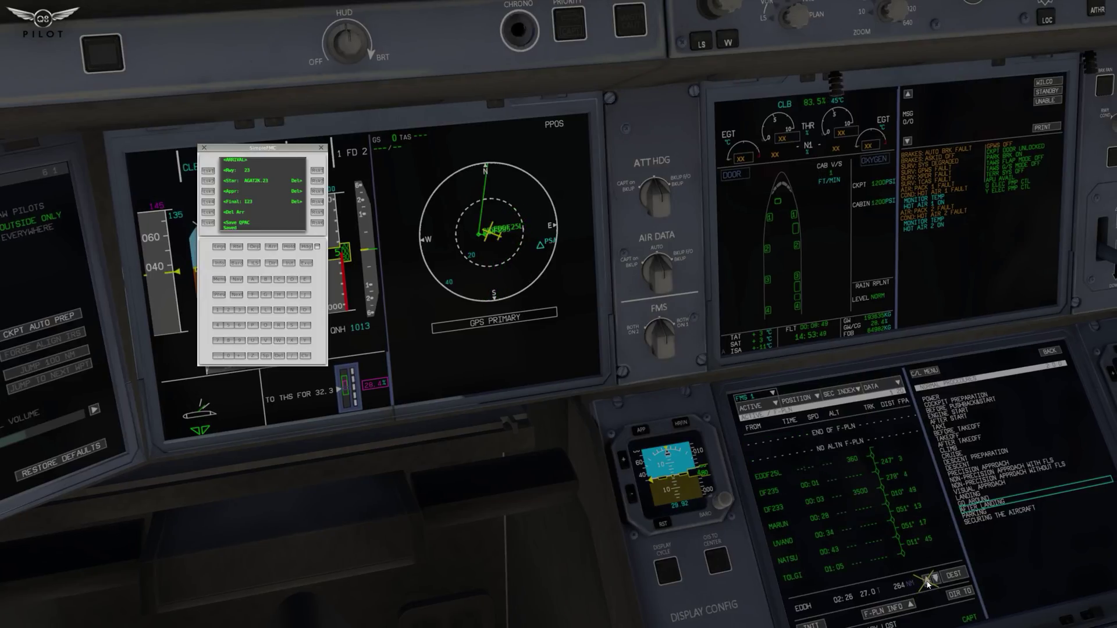
left_click(927, 582)
left_click(927, 582)
left_click(927, 582)
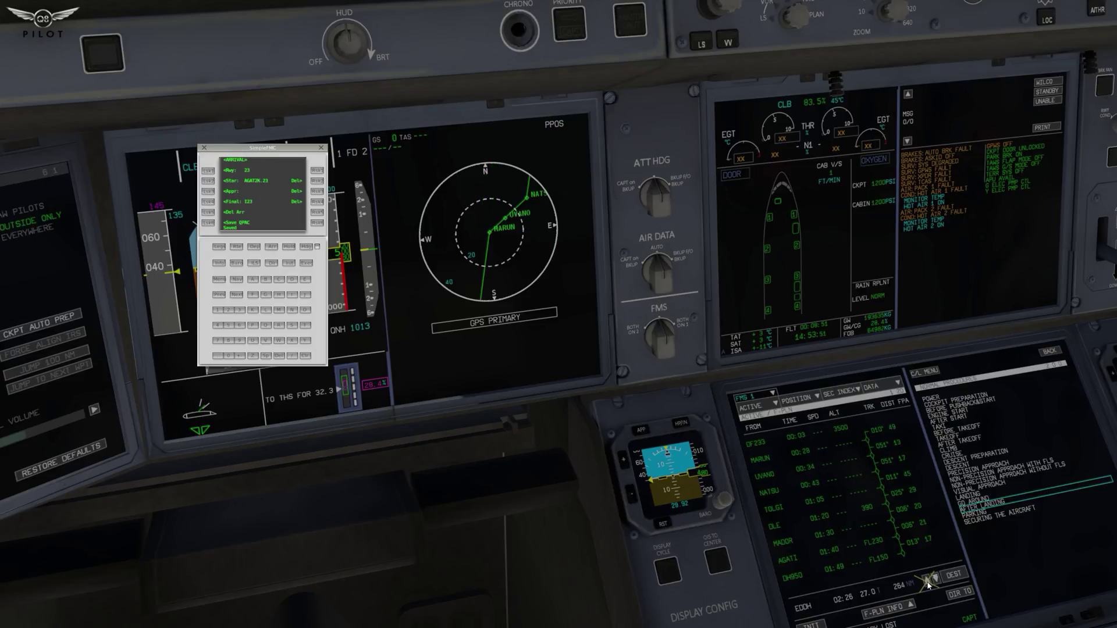
left_click(927, 582)
left_click(927, 582)
left_click(927, 581)
left_click(927, 582)
left_click(927, 581)
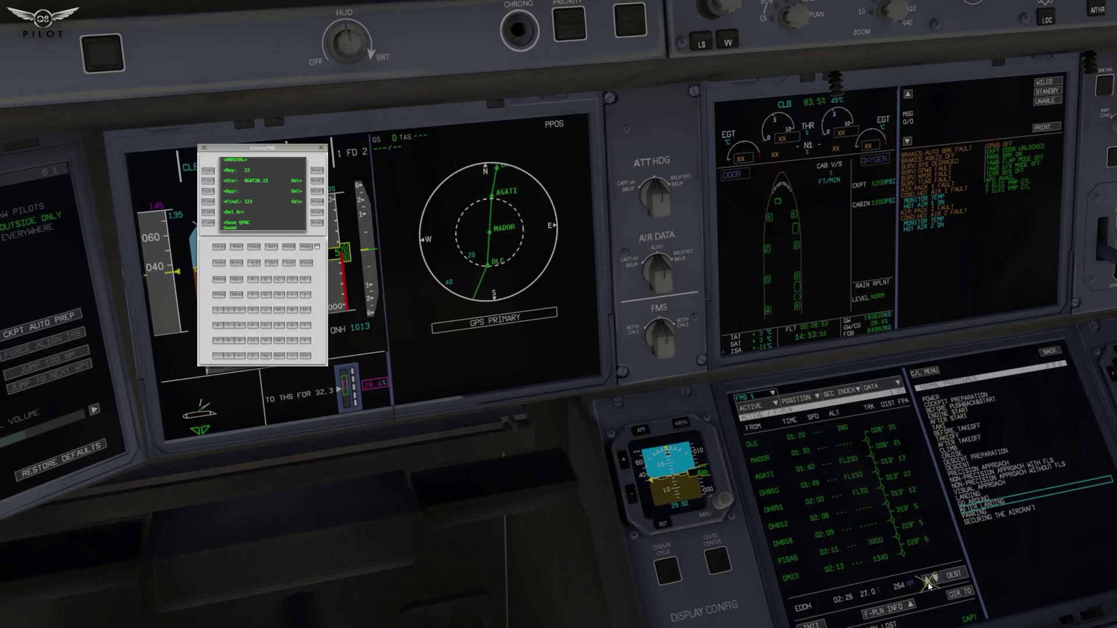
left_click(927, 582)
left_click(927, 582)
left_click(927, 582)
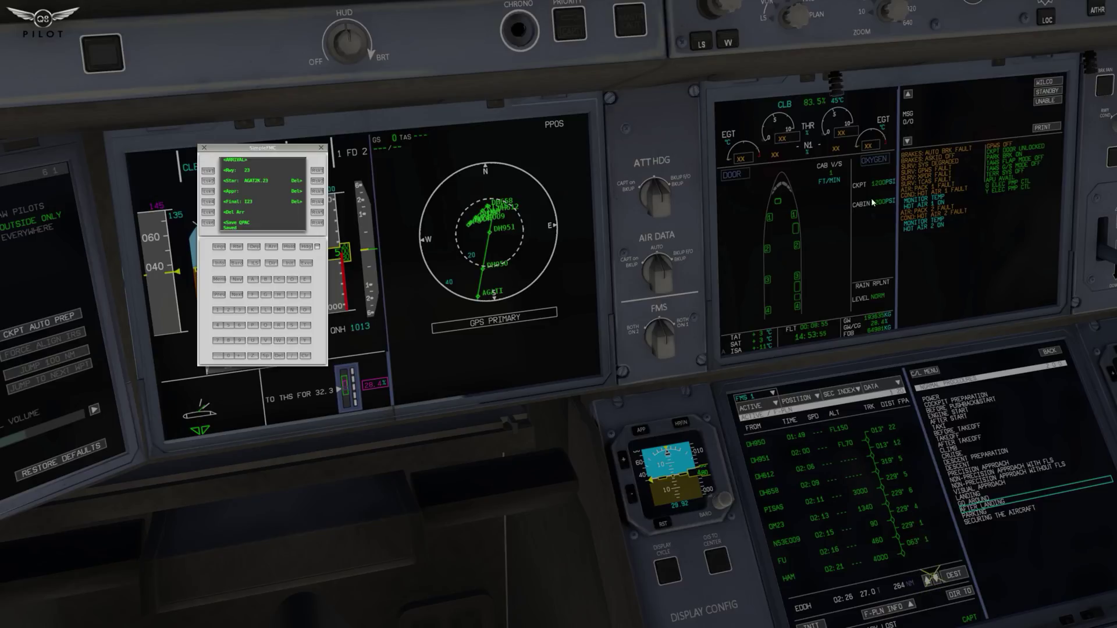
scroll(894, 22, "down", 1)
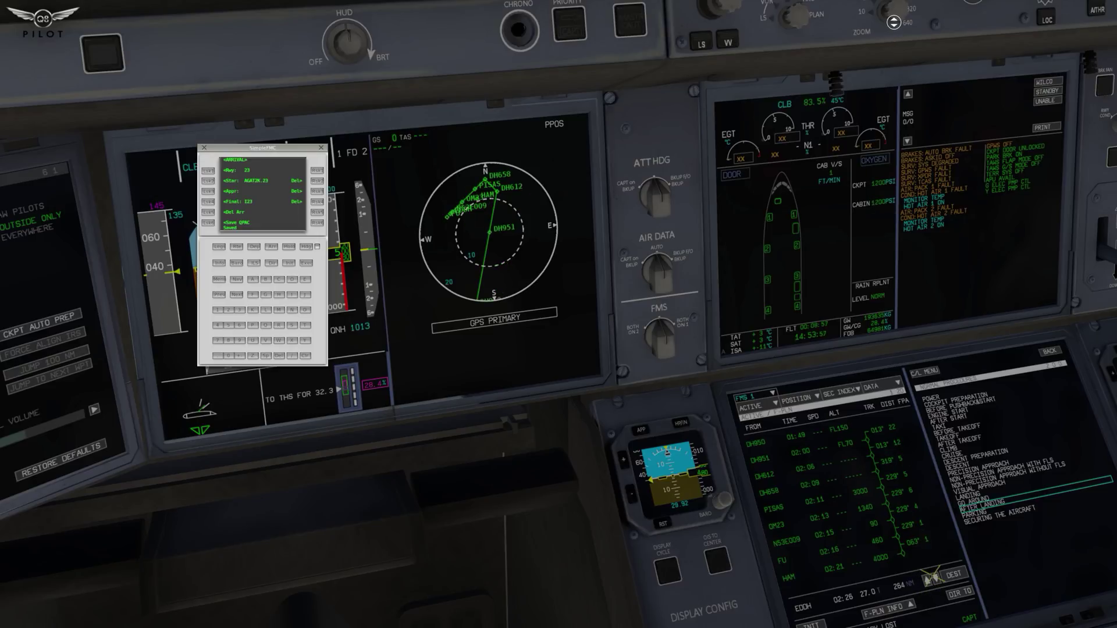
Advance the plan view to the final approach waypoints near HAM, then return to the wider cockpit view.
left_click(927, 582)
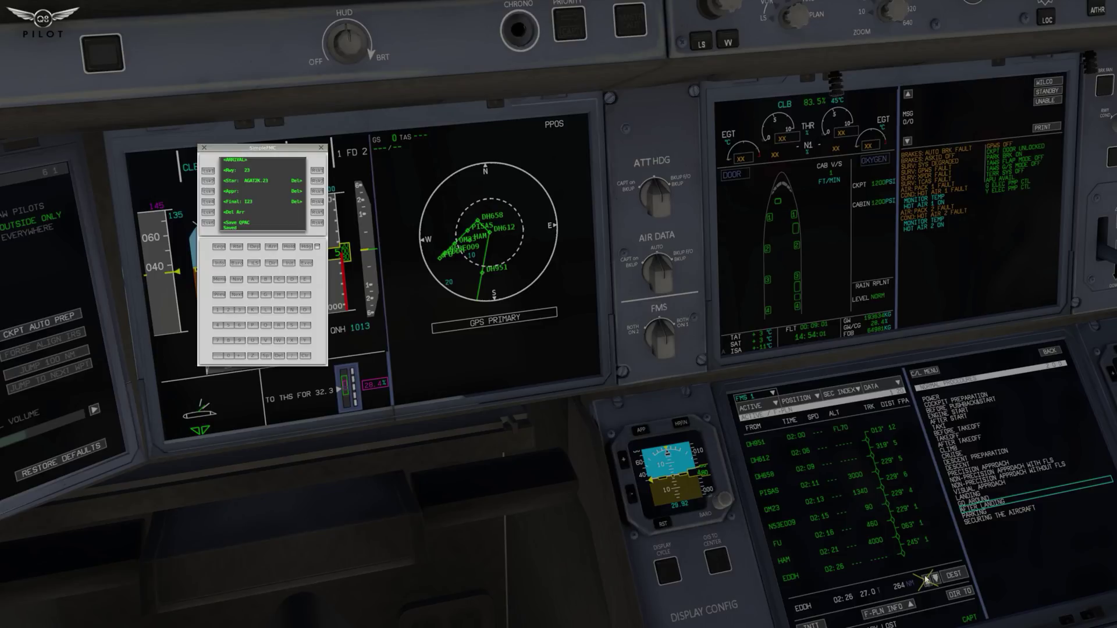
mouse_move(887, 16)
scroll(891, 13, "down", 1)
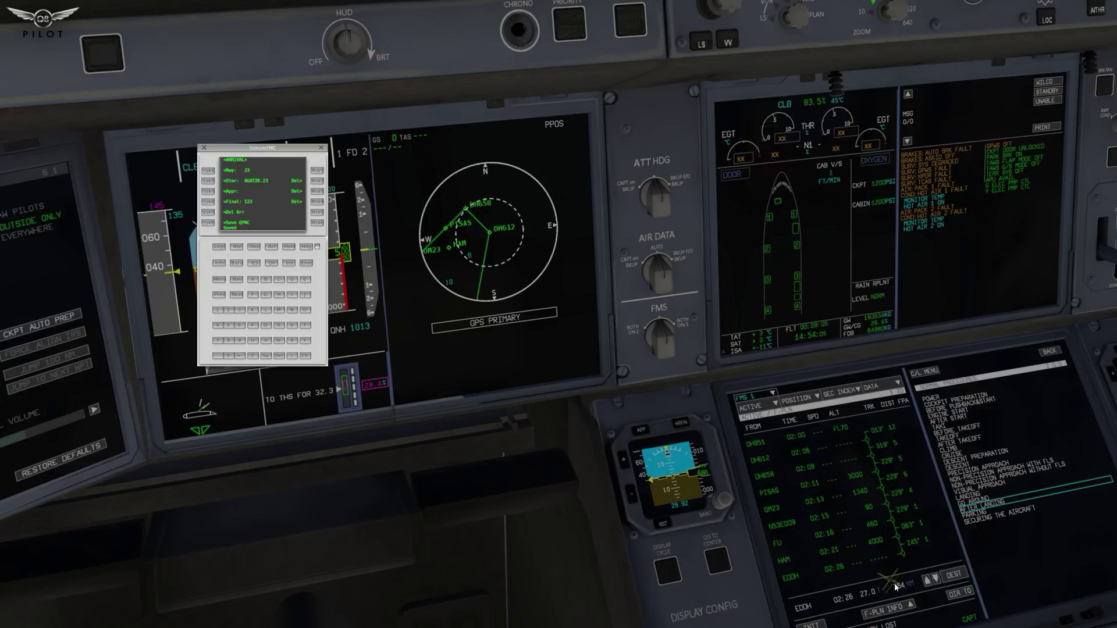
left_click(927, 580)
left_click(927, 580)
left_click(927, 580)
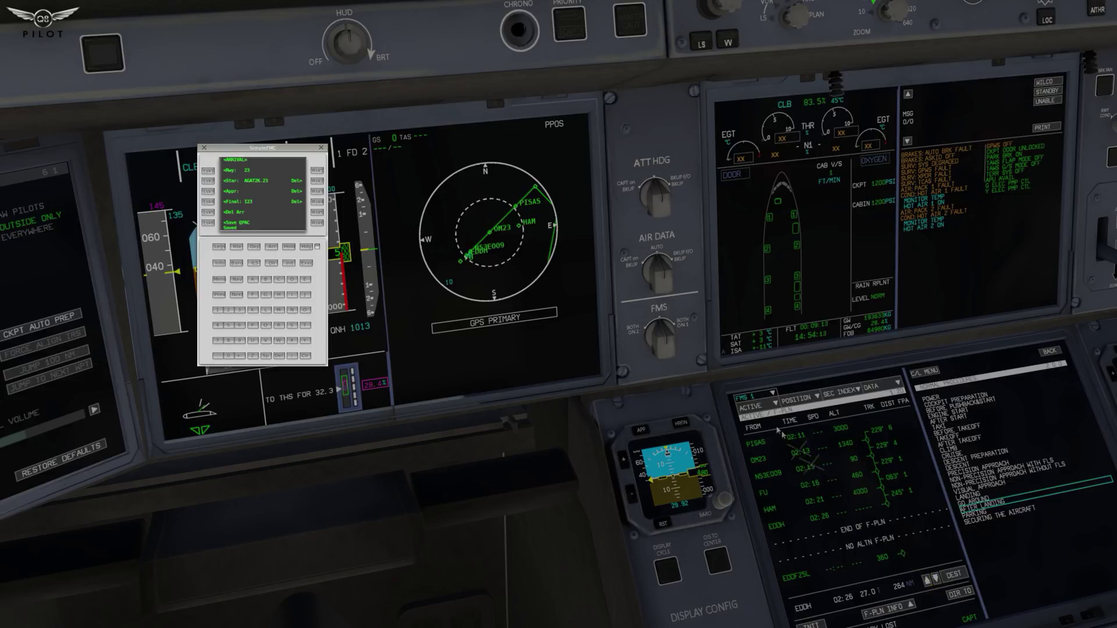
key("KP_2")
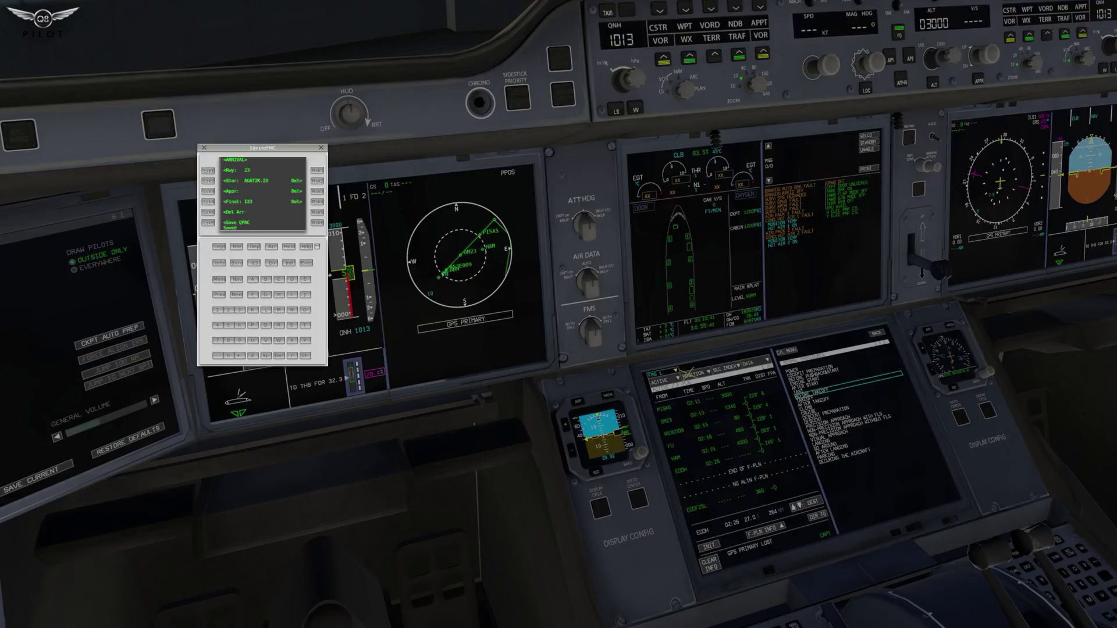